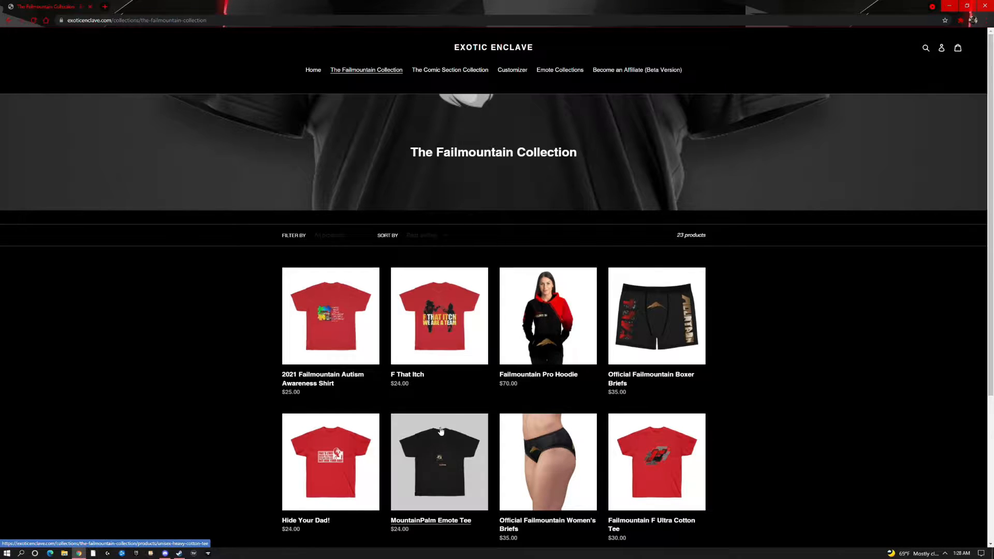
Browse pages 2 and 3 of The Failmountain Collection and open the store's Customizer page.
scroll(436, 435, down, 3)
click(530, 384)
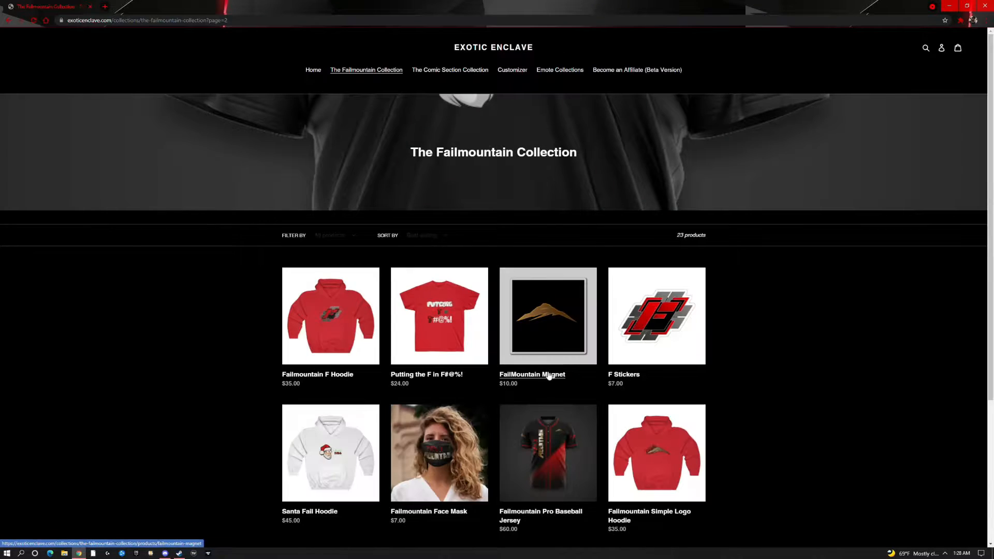
scroll(538, 391, down, 1)
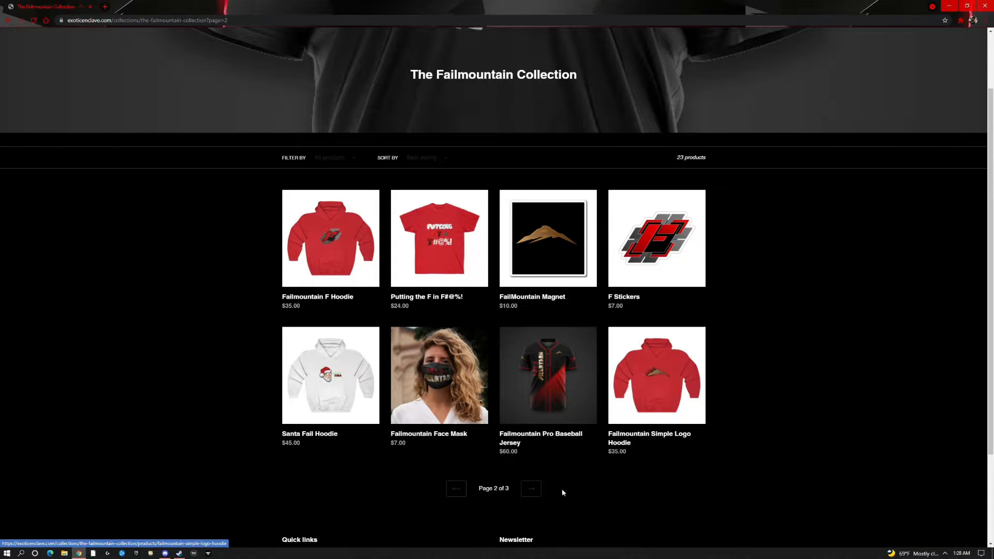
click(531, 490)
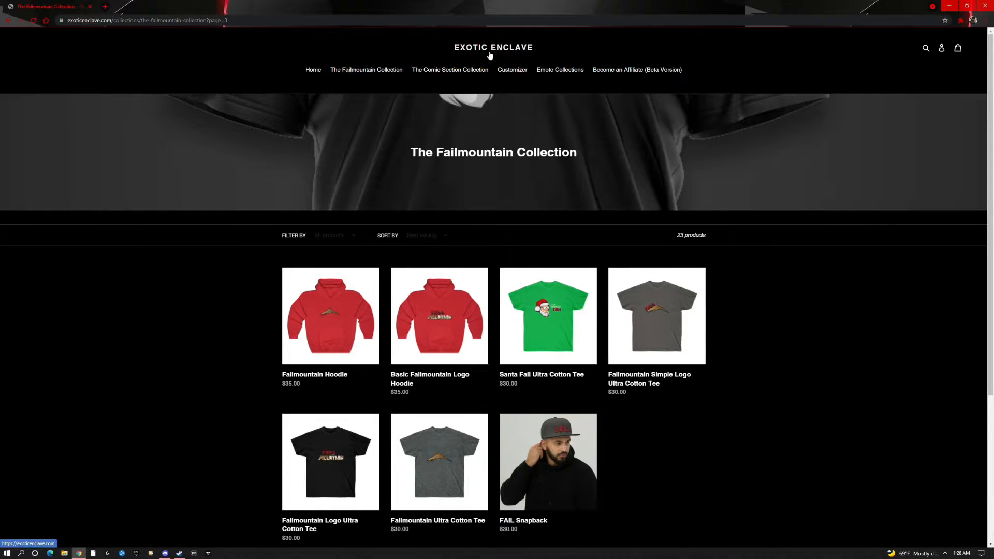
click(519, 73)
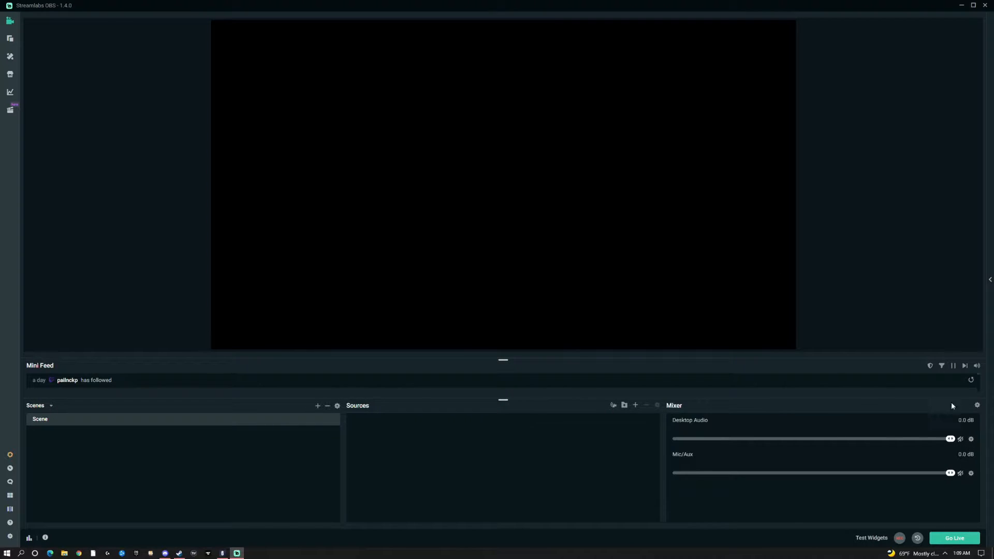
Review the output devices available for Desktop Audio and keep the Default device.
click(972, 440)
click(941, 355)
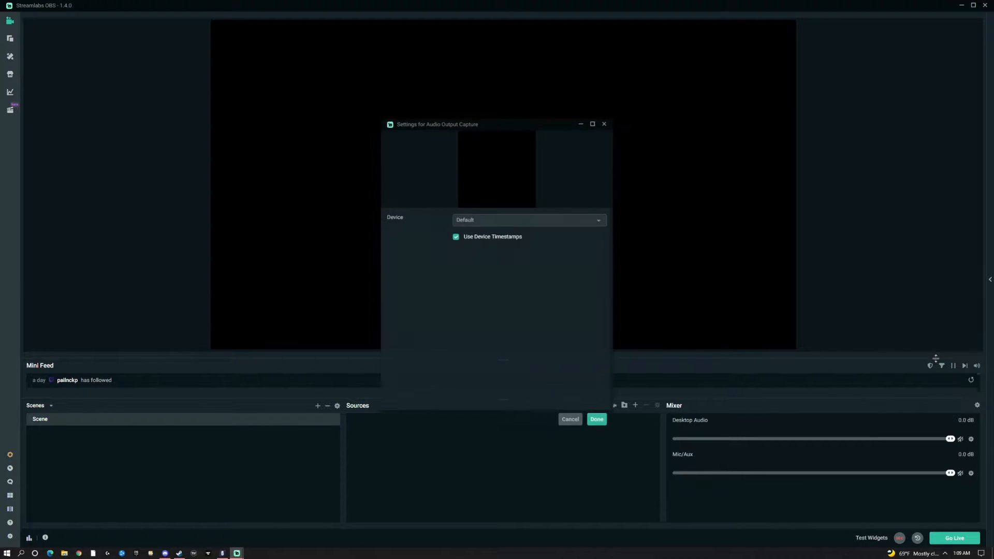
click(528, 223)
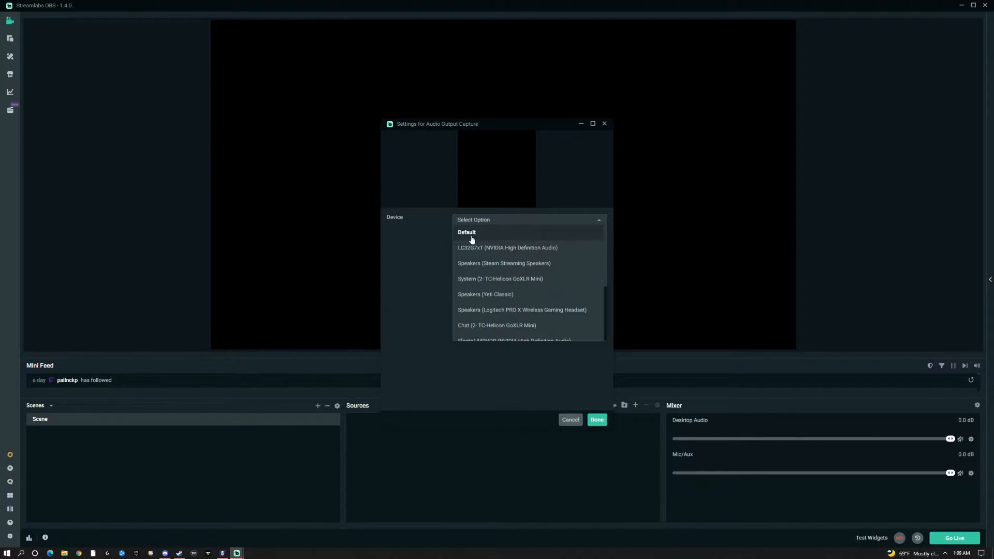
scroll(488, 251, down, 3)
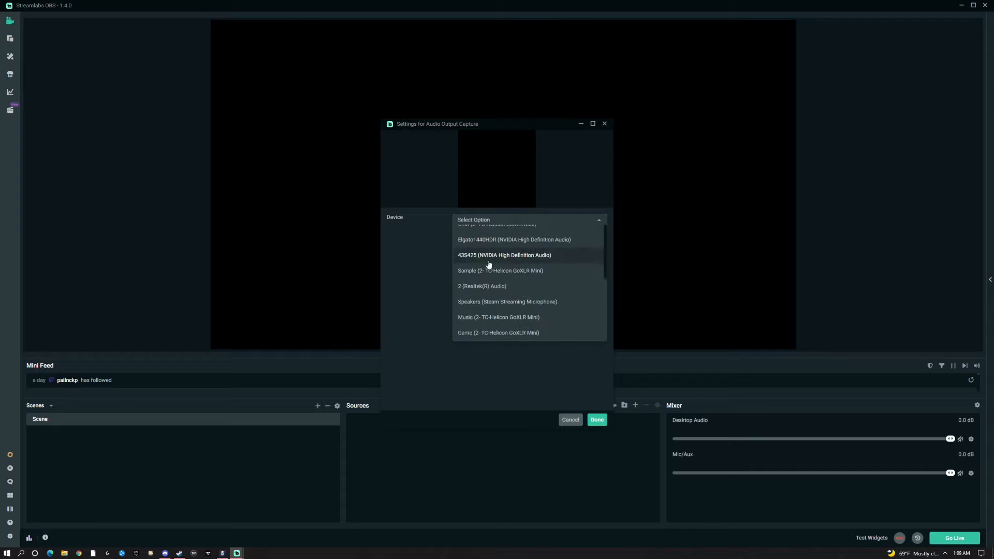
scroll(485, 316, up, 3)
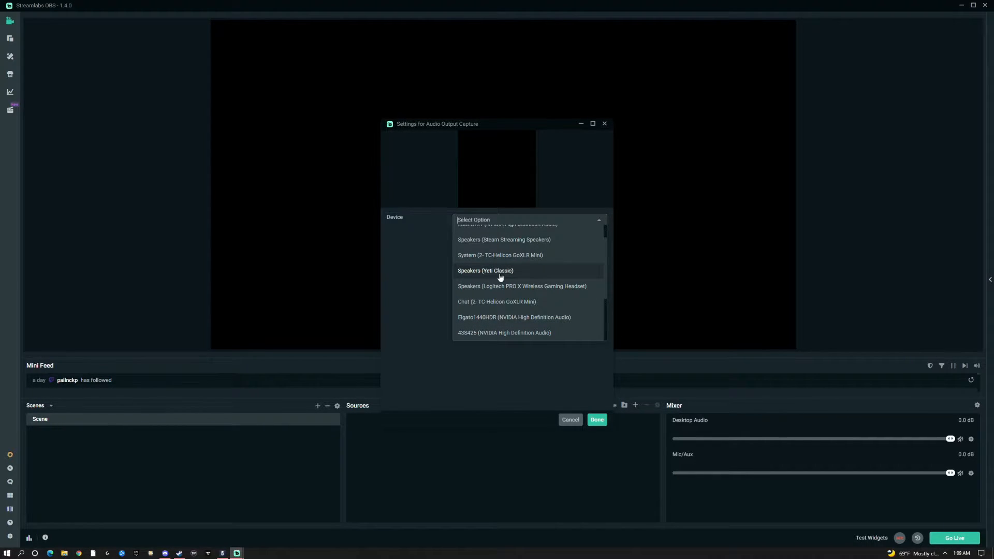
scroll(502, 265, up, 2)
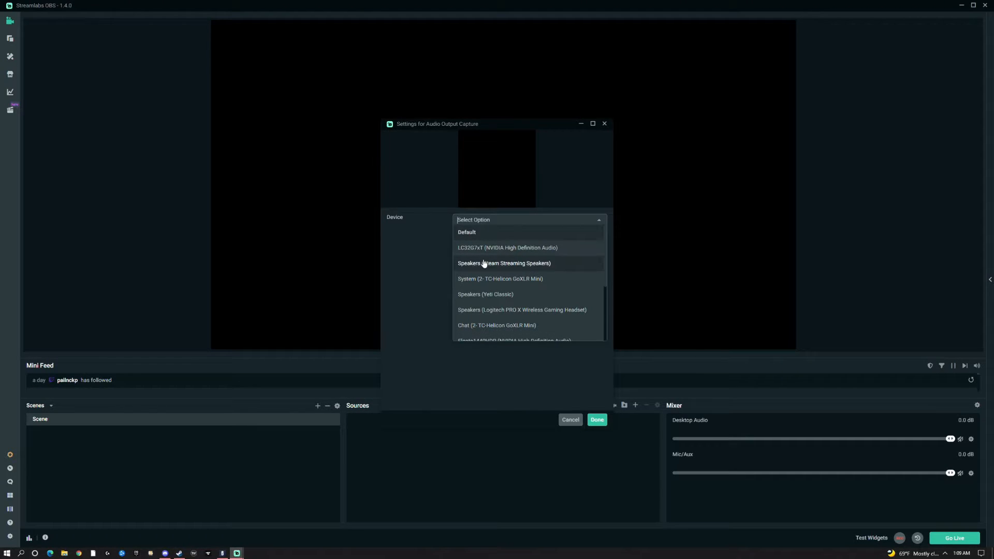
click(597, 420)
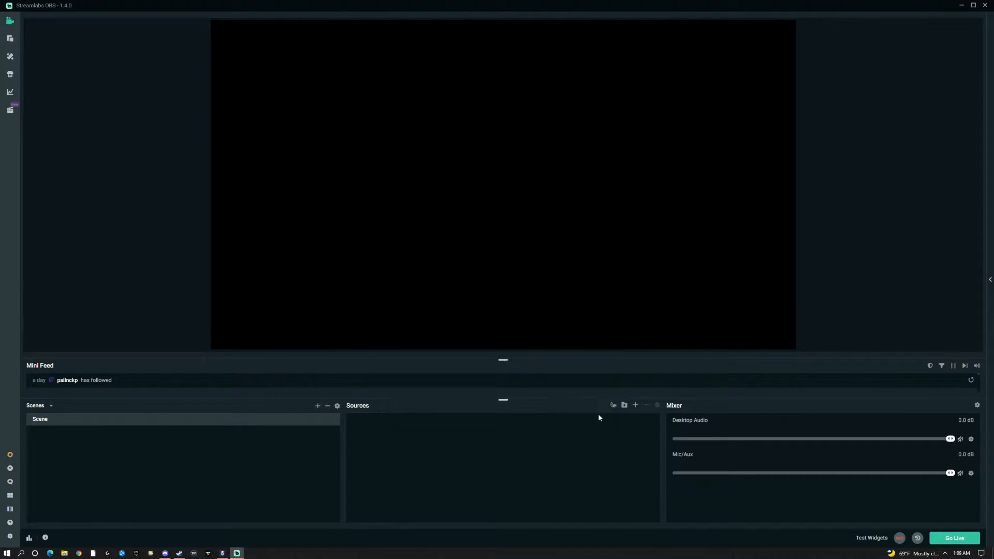
Review the input devices available for Mic/Aux and keep Microphone (Yeti Classic).
click(971, 474)
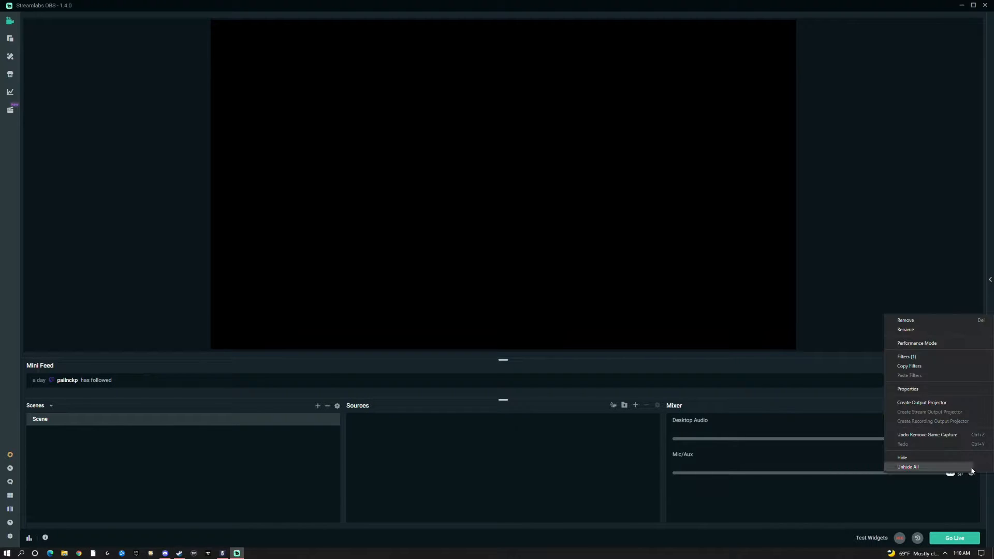
click(920, 390)
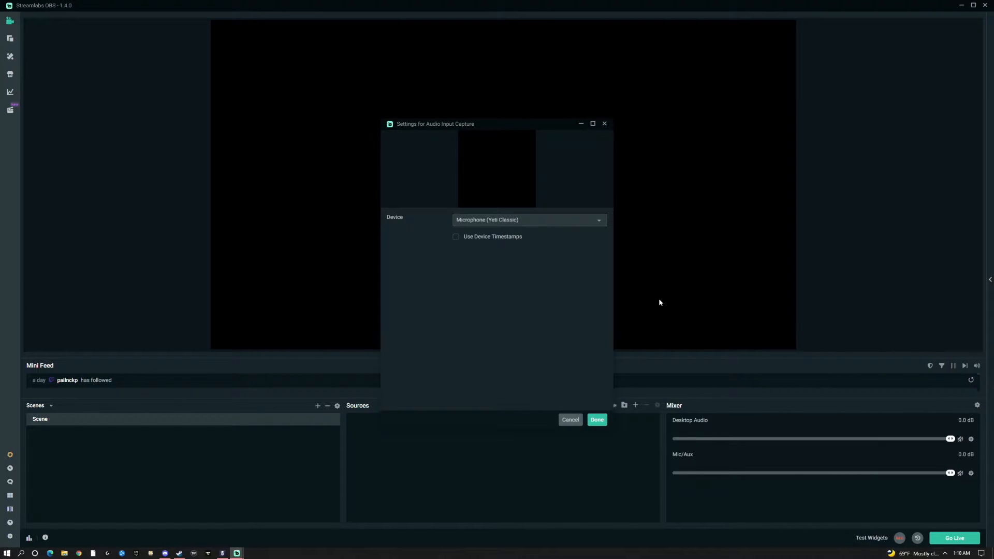
click(549, 222)
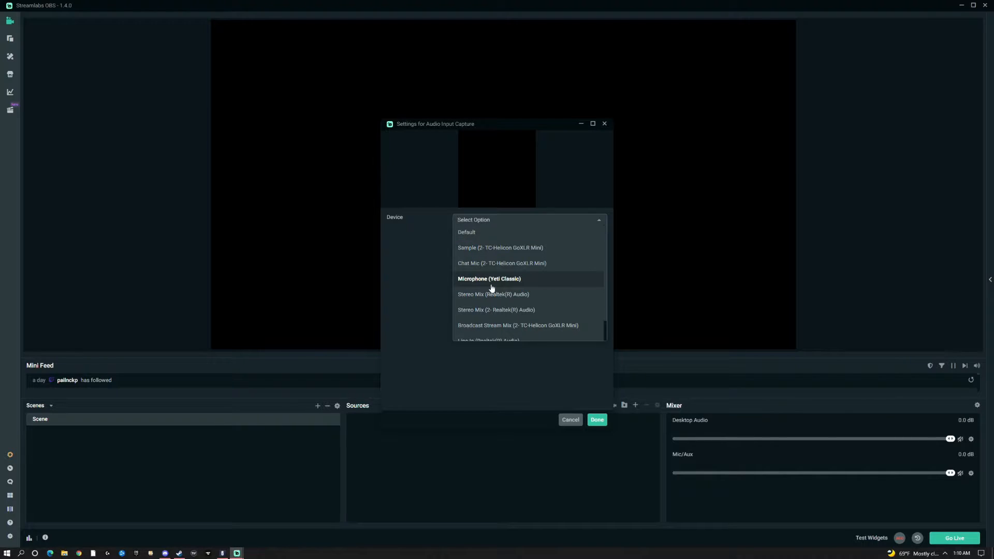
scroll(495, 264, down, 1)
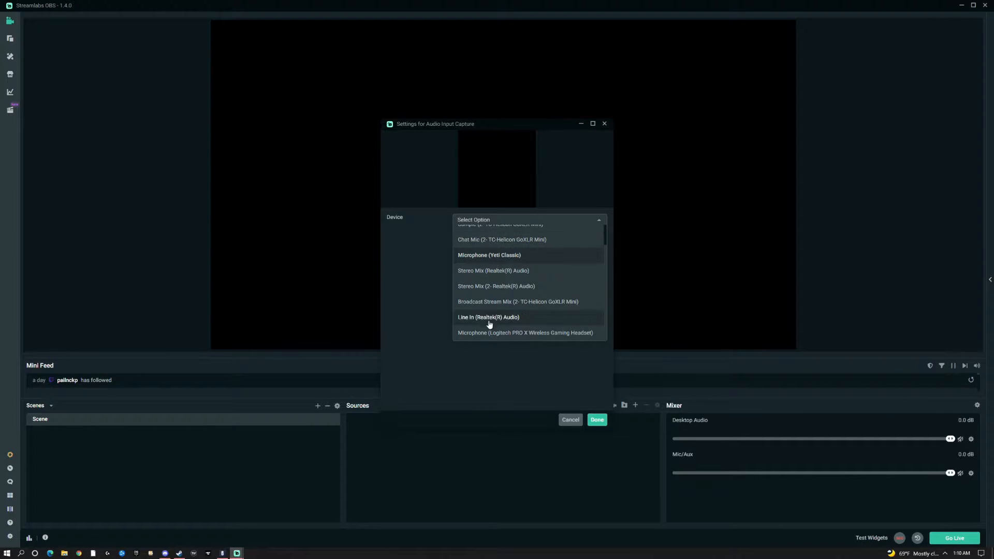
scroll(490, 324, up, 1)
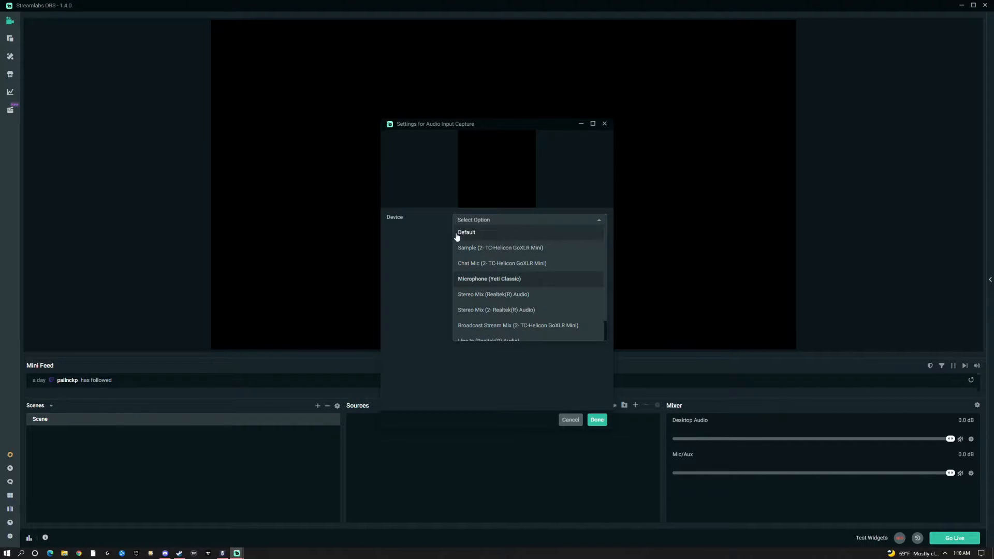
click(597, 420)
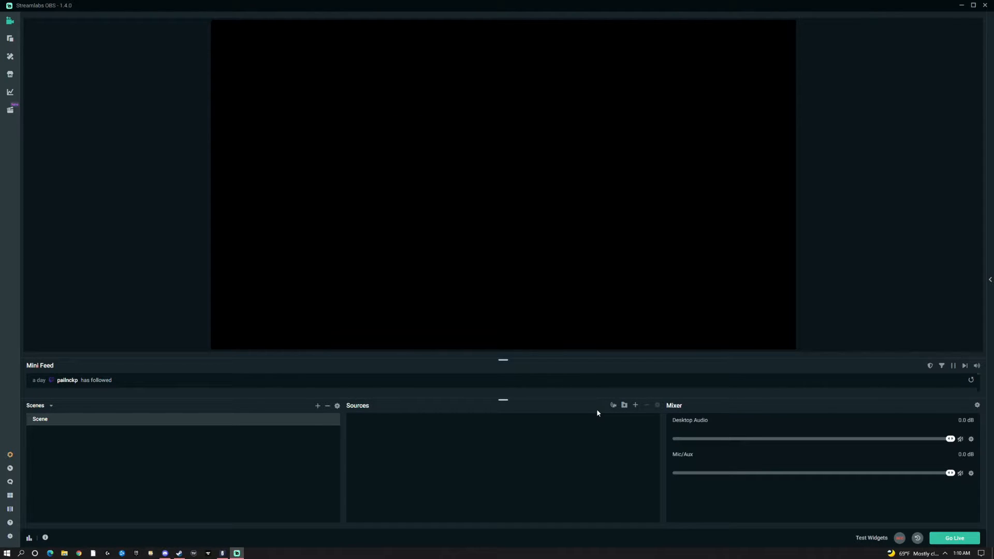
Add a Display Capture source to the scene under the name Display Capture.
click(635, 406)
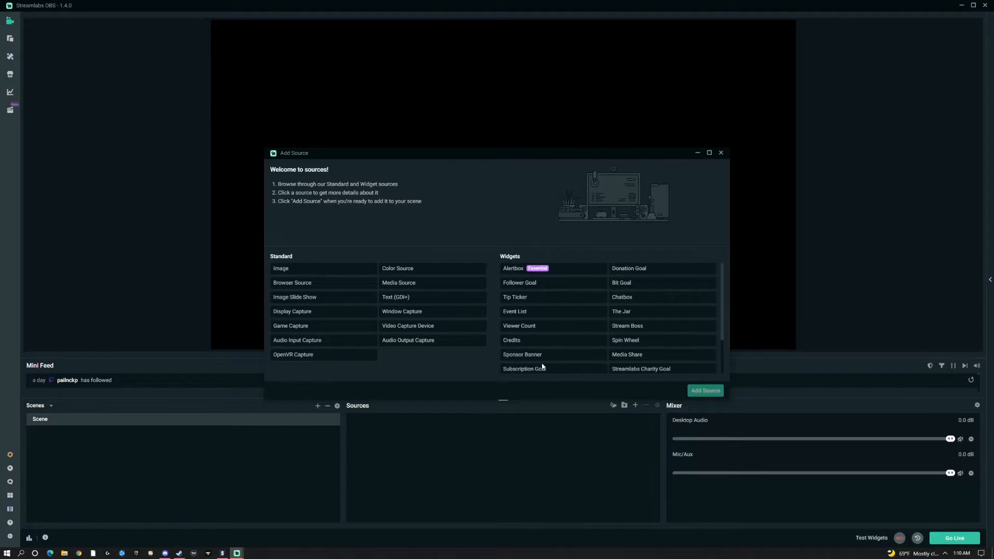
click(346, 313)
click(705, 391)
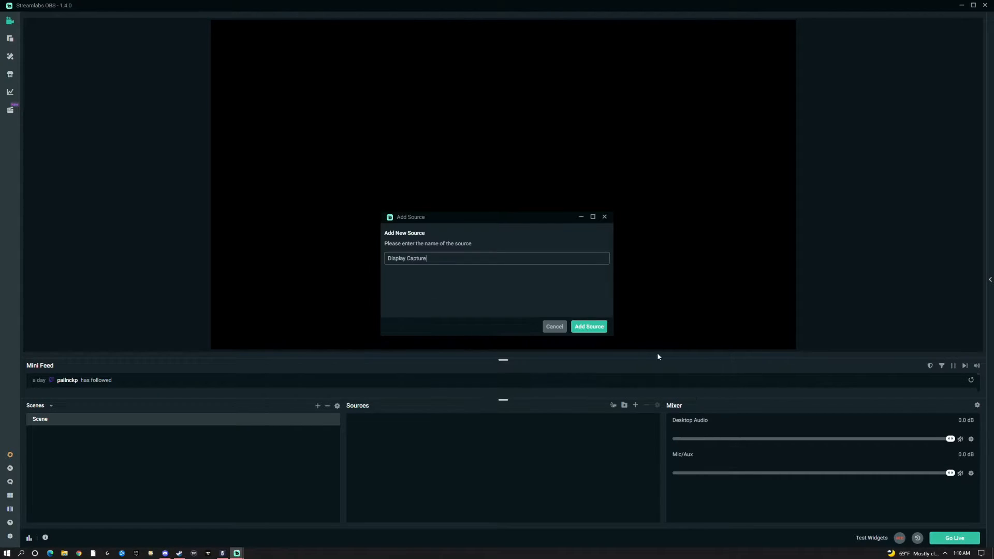
click(584, 328)
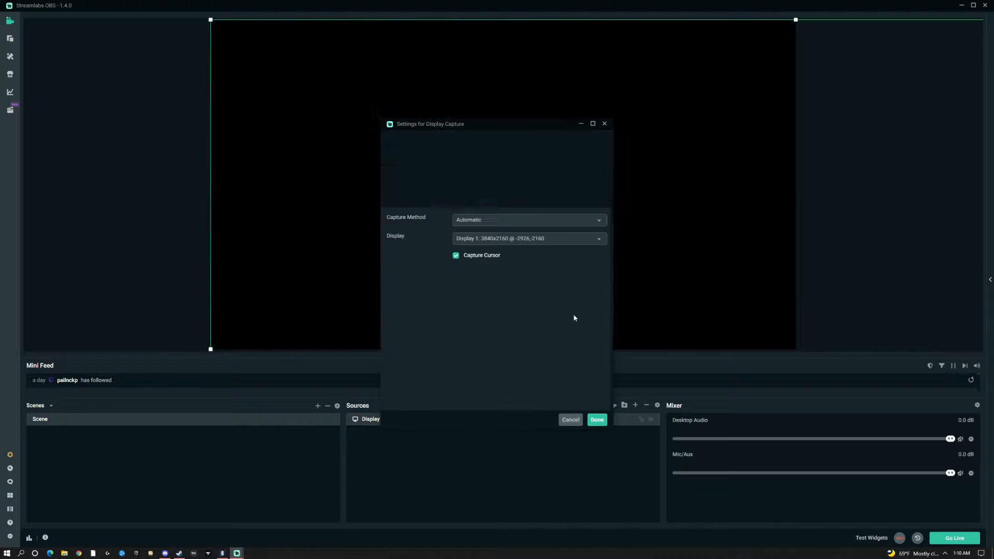
Compare capturing Display 2 (2560x1440, Primary Monitor) and Display 1 (3840x2160) by switching the source between them, ending on Display 2.
click(478, 241)
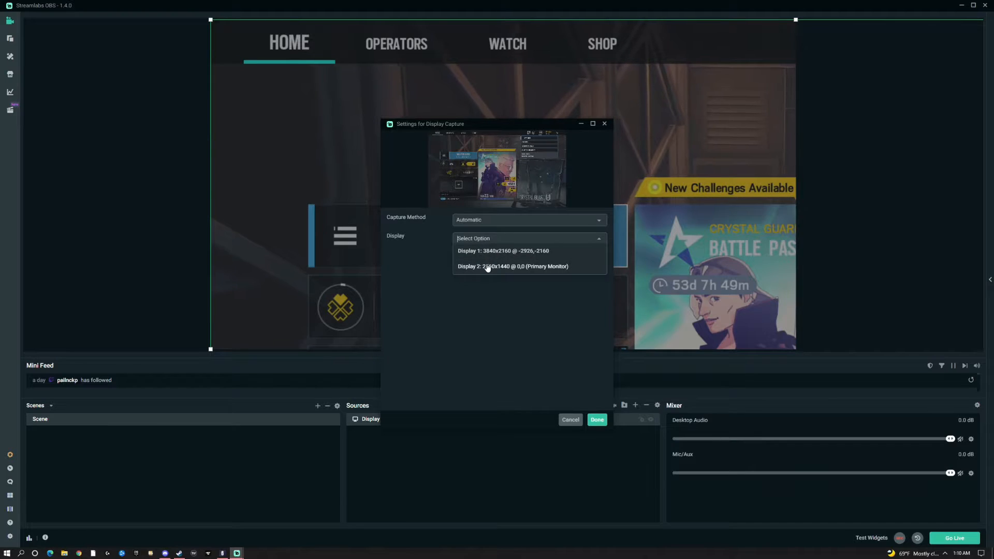
click(486, 265)
drag(482, 123, 206, 158)
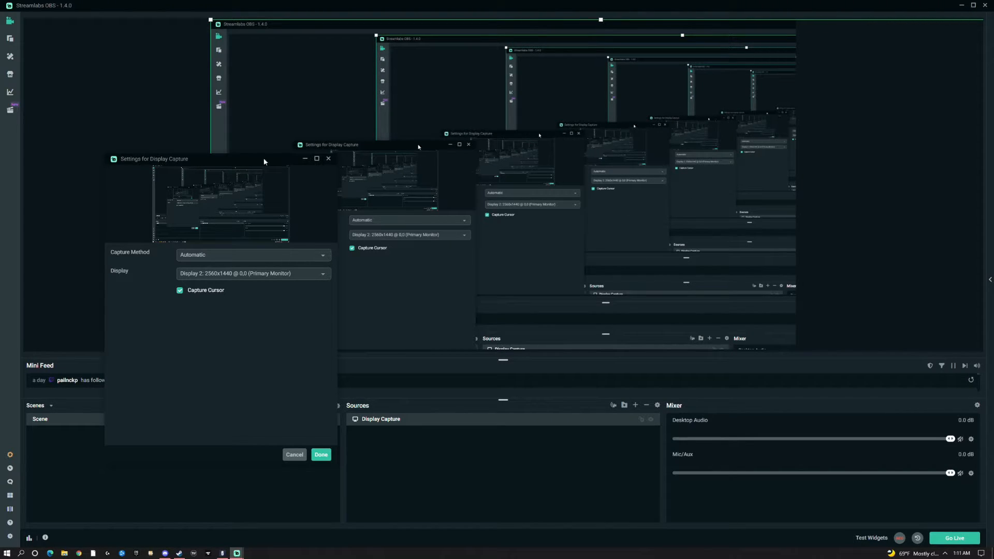
drag(263, 159, 423, 159)
click(422, 274)
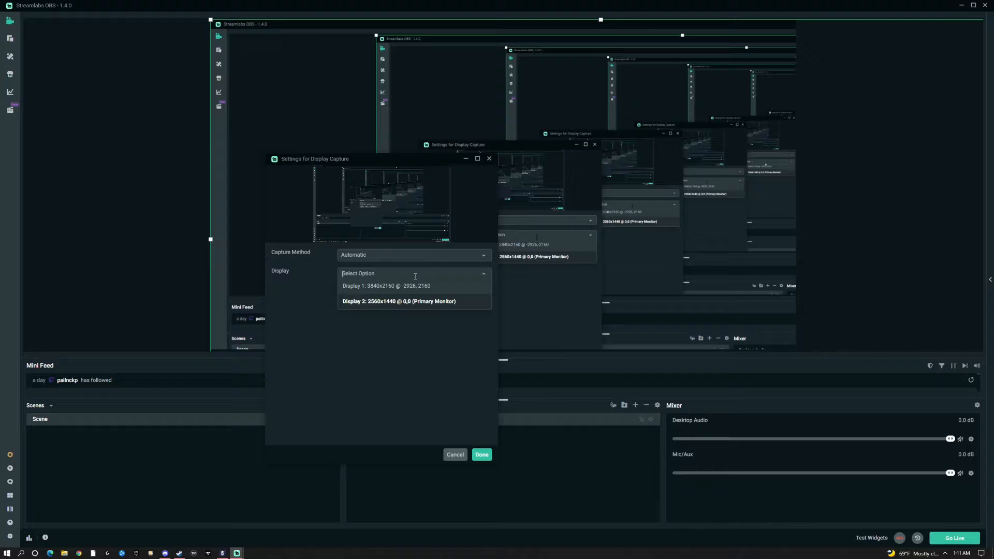
click(386, 288)
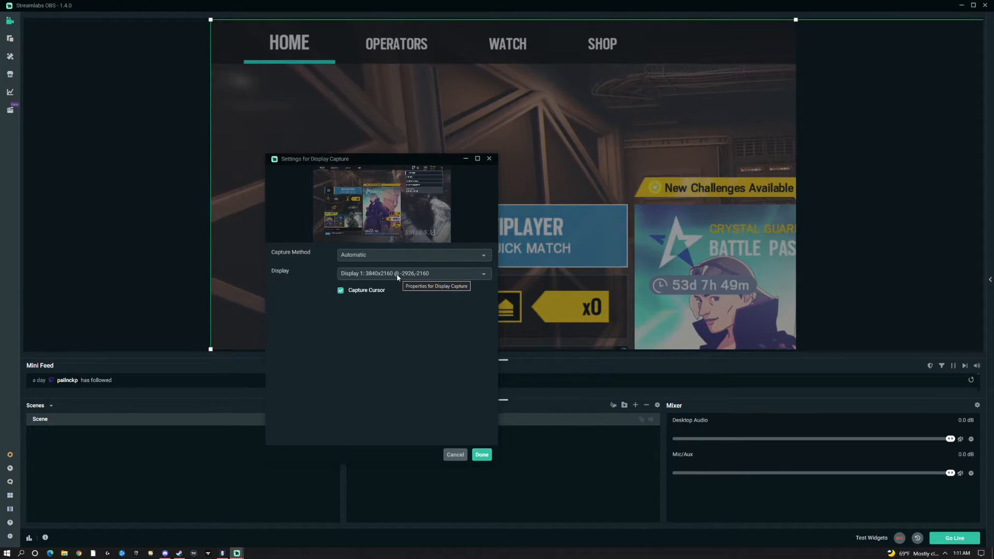
click(398, 277)
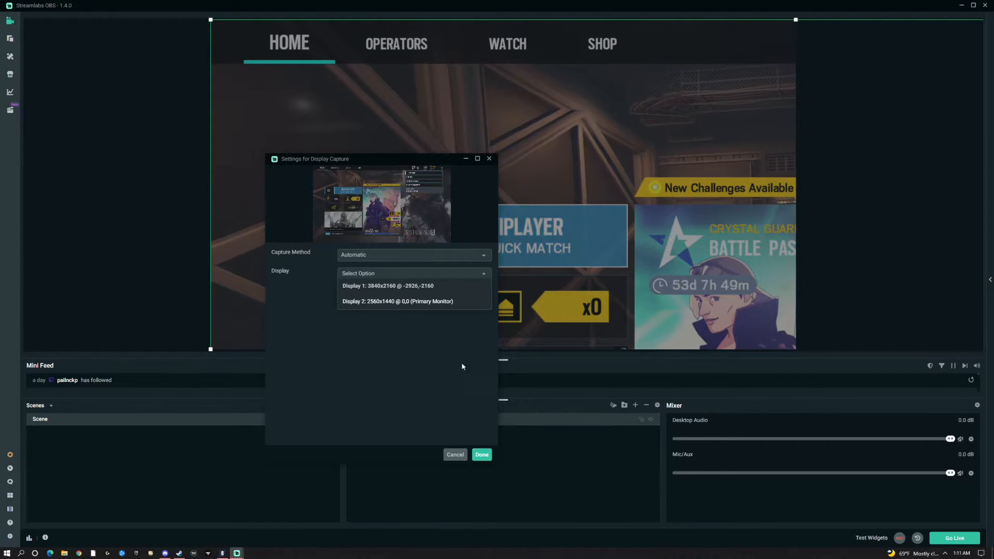
click(386, 306)
Set the captured display to Display 1 (3840x2160) and accept the Display Capture settings.
click(379, 275)
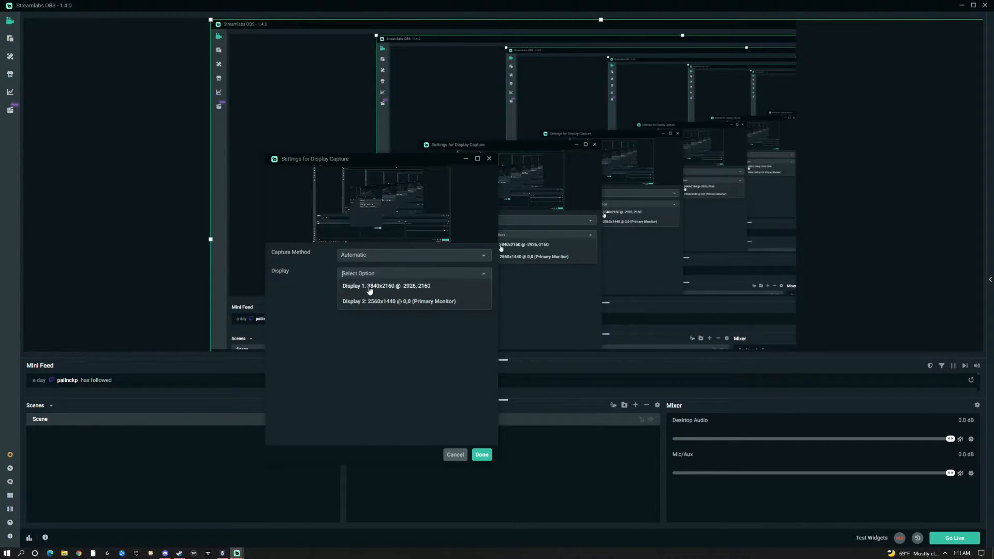
click(343, 284)
click(481, 454)
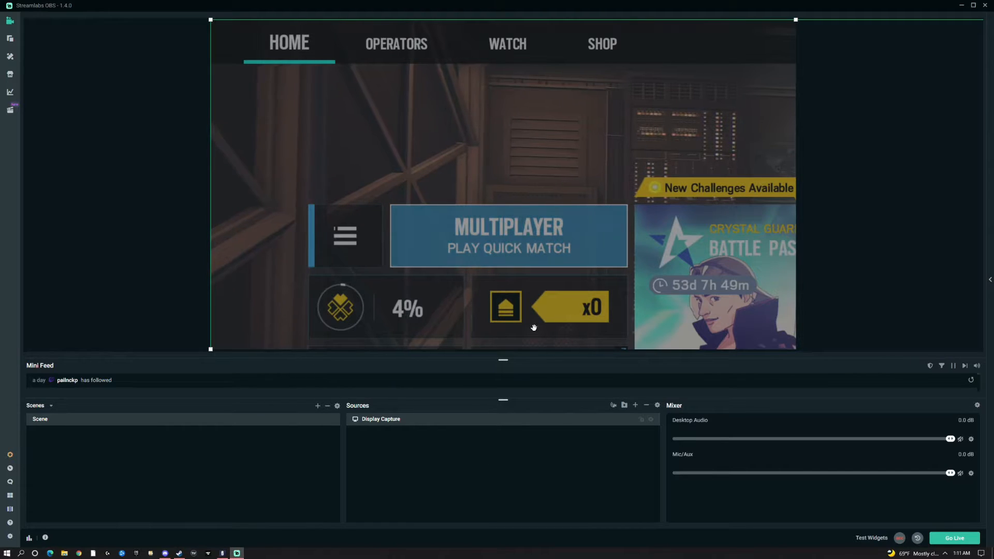
Transform the Display Capture source with Fit to Screen so it fills the canvas.
right_click(476, 426)
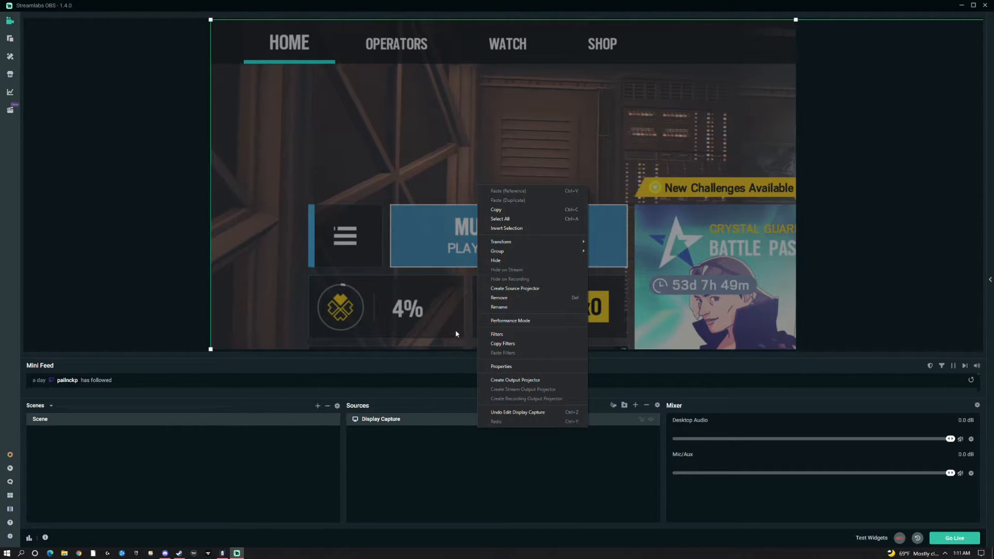
click(446, 431)
right_click(449, 425)
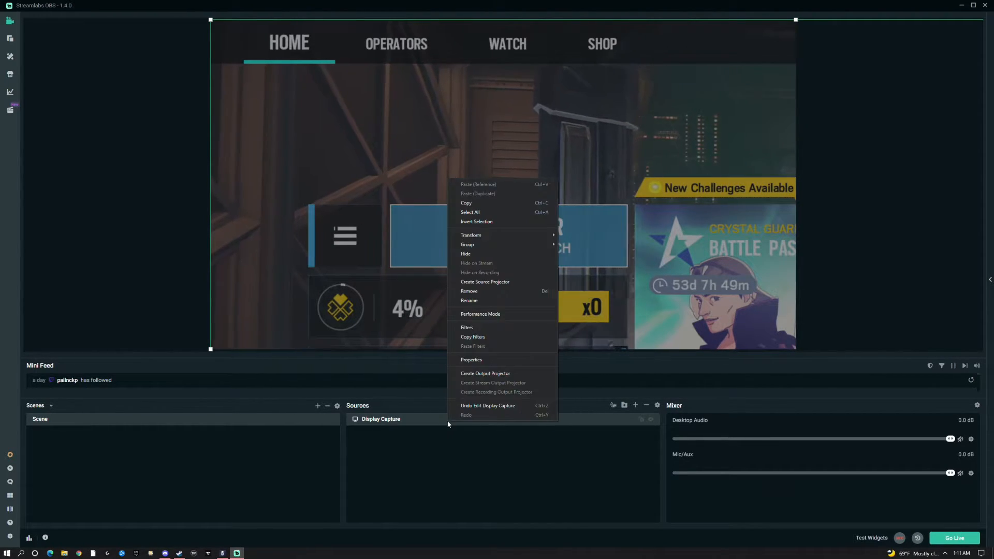
mouse_move(498, 235)
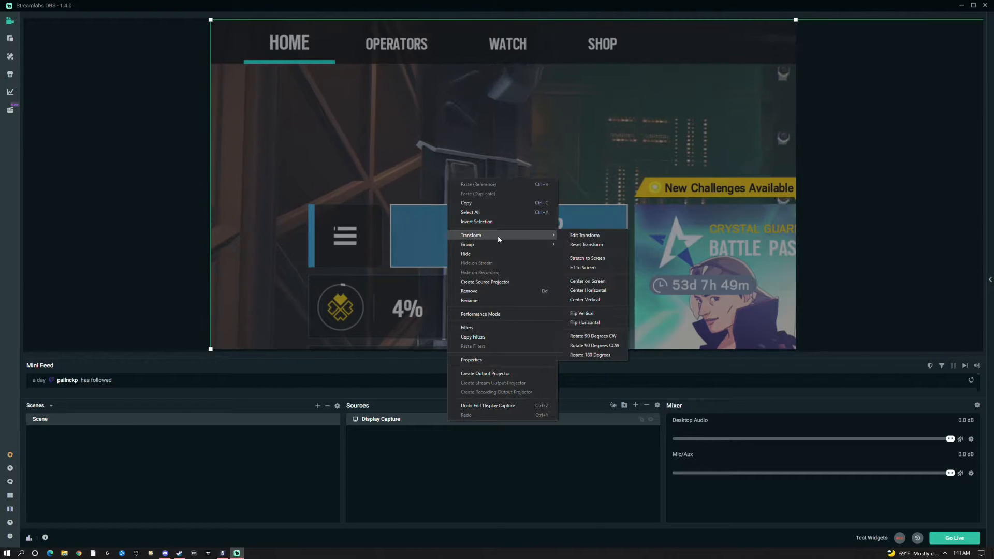
click(603, 269)
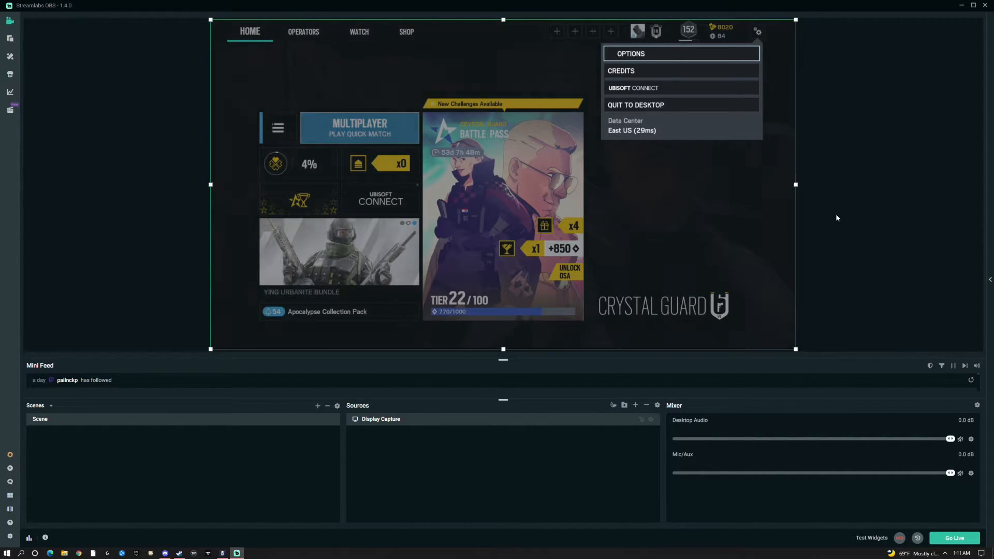
Shrink the display capture towards the canvas's upper-left corner, enlarge it back to full canvas size and deselect it.
drag(796, 350, 623, 236)
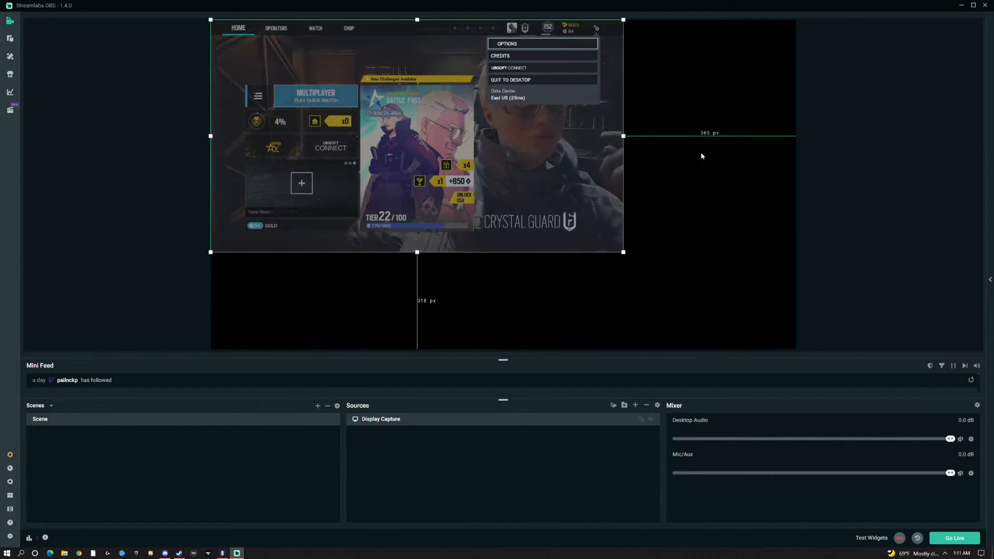
drag(623, 252, 796, 349)
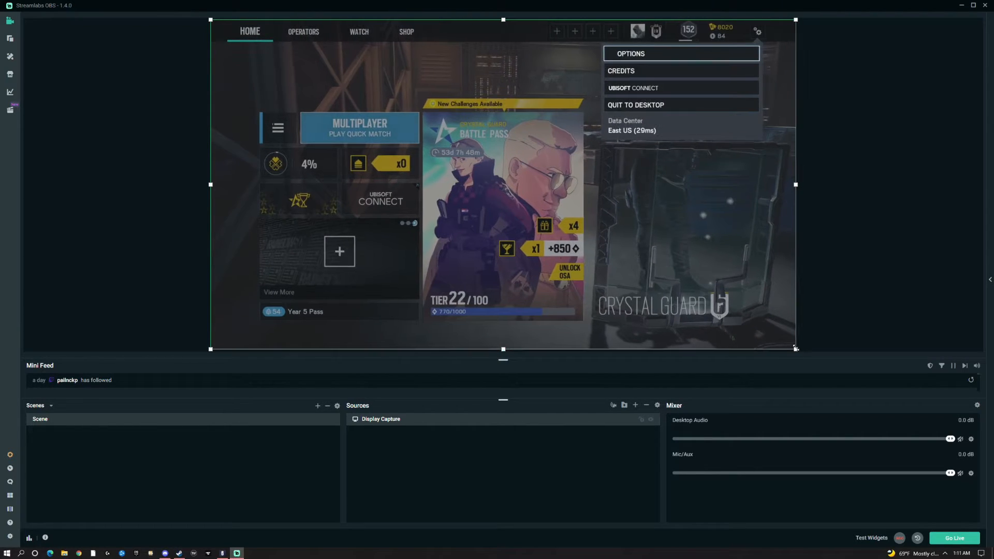
click(833, 266)
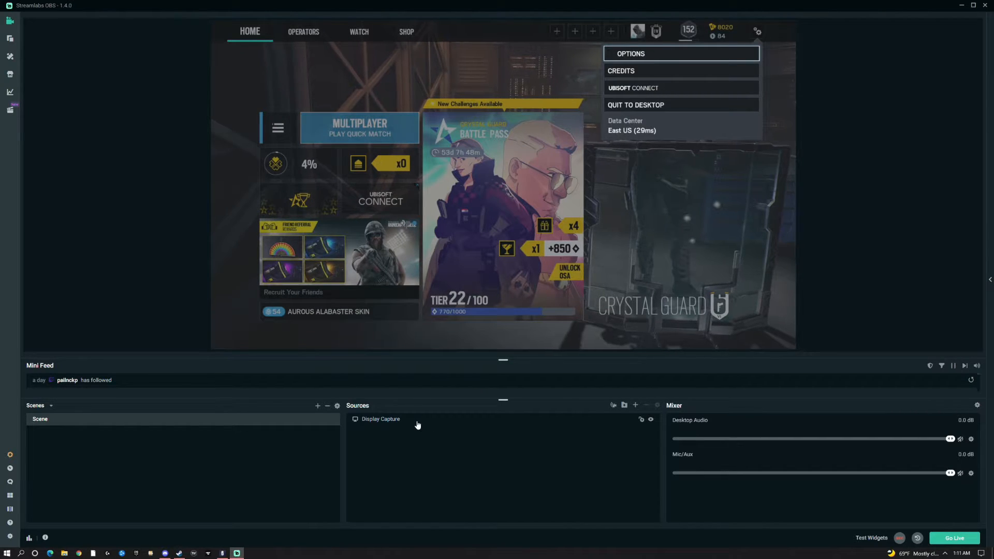
Remove the Display Capture source from the scene and confirm the removal.
right_click(446, 419)
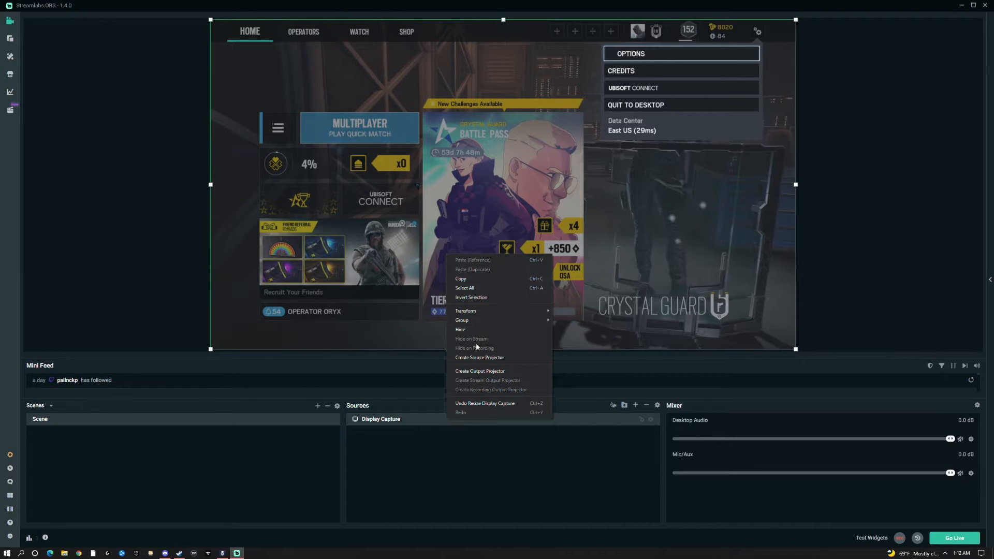
click(425, 422)
right_click(425, 422)
click(456, 289)
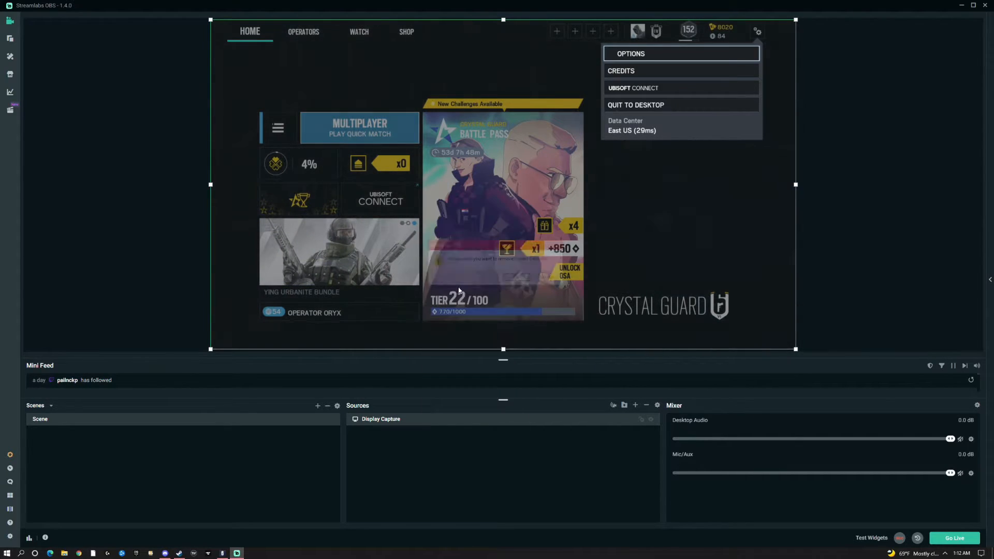
click(517, 279)
Add a Game Capture source to the scene, keeping the name Game Capture.
click(636, 406)
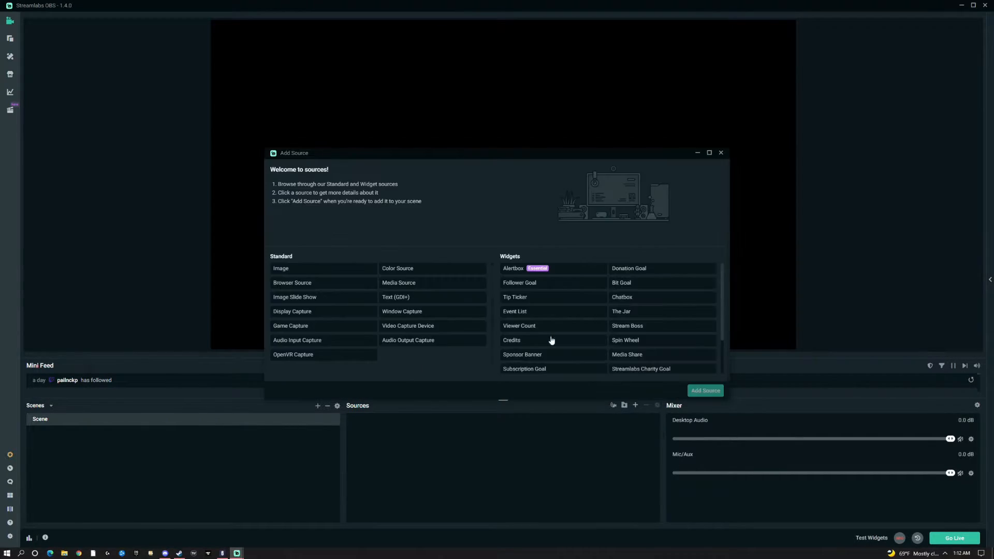
click(312, 328)
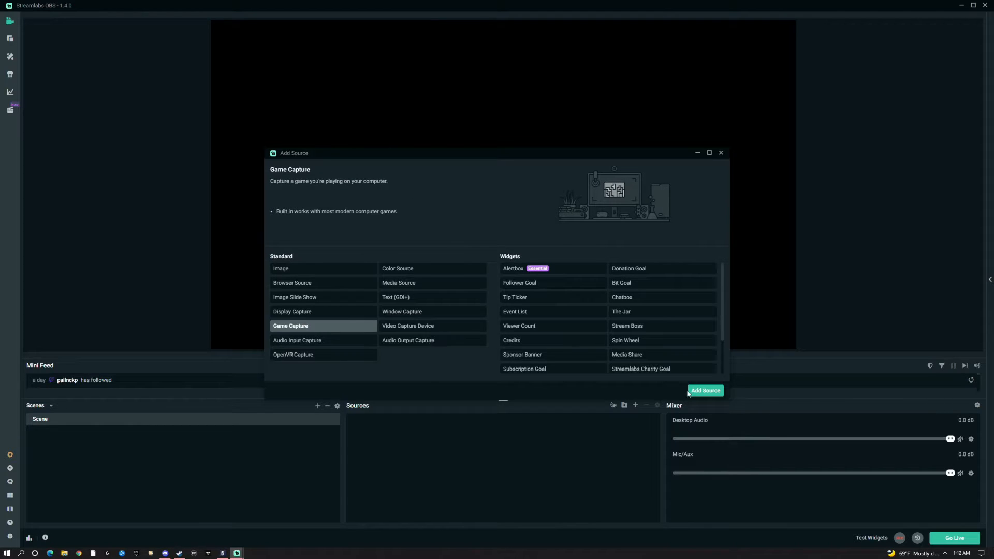
click(704, 391)
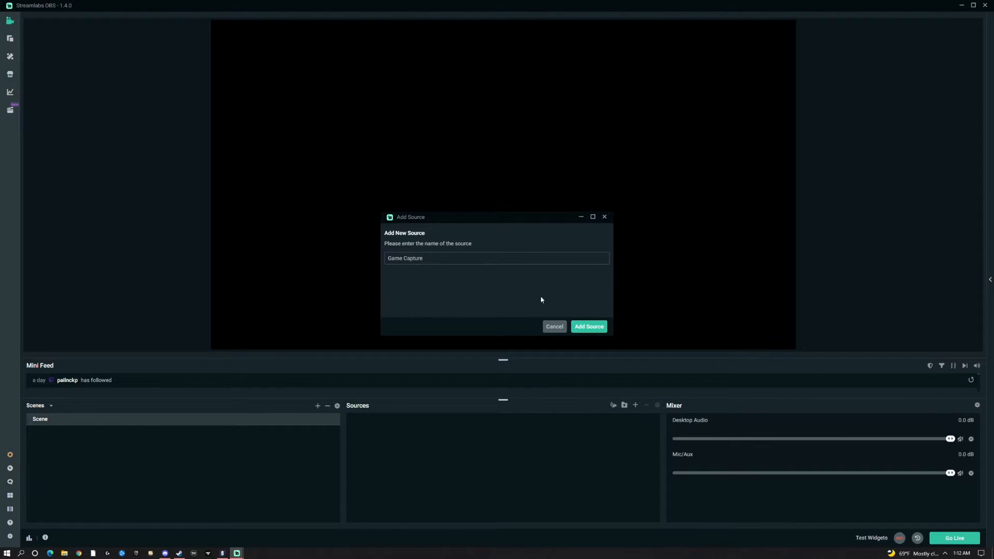
click(588, 328)
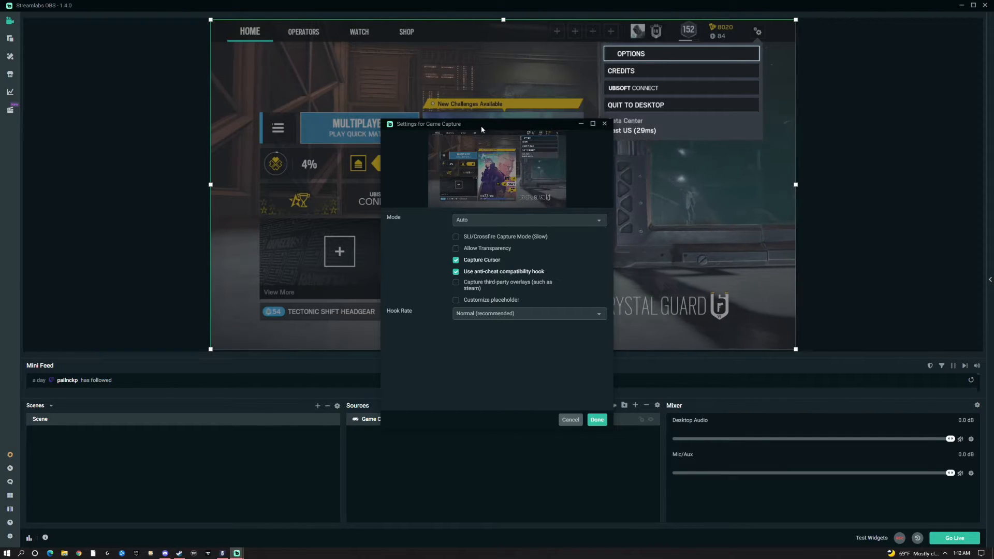
Set the Game Capture mode to Capture specific window for [RainbowSix.exe]: Rainbow Six and accept the settings.
drag(481, 126, 102, 138)
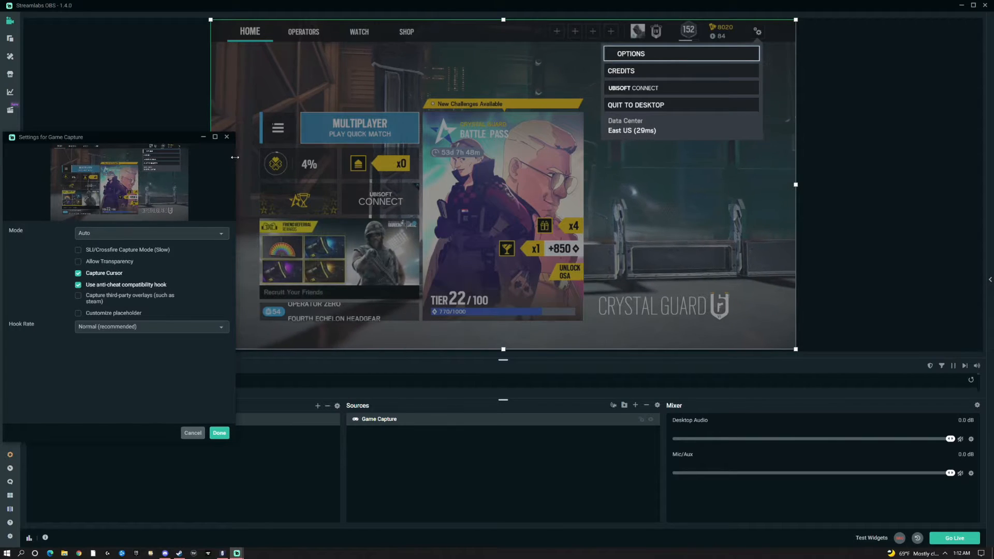
click(147, 234)
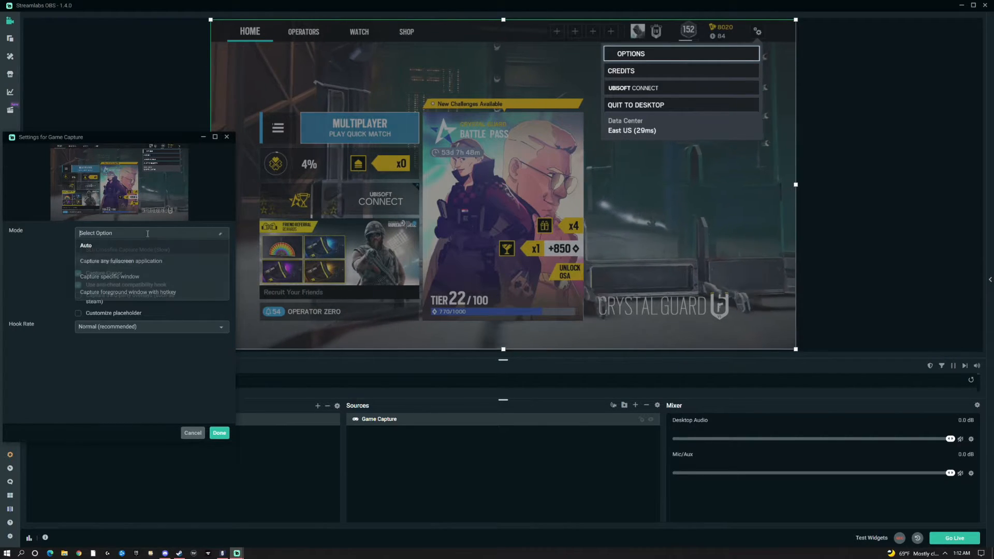
click(128, 277)
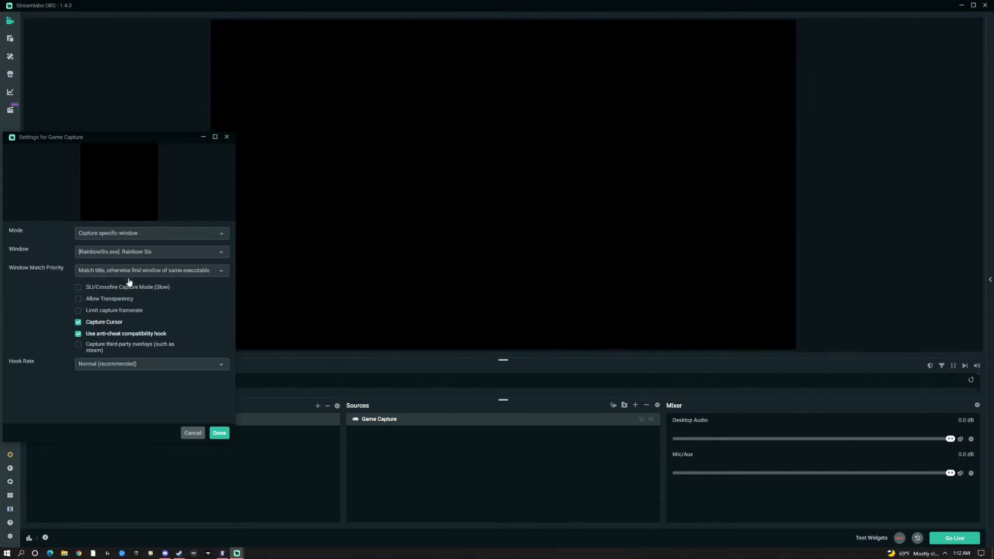
click(113, 253)
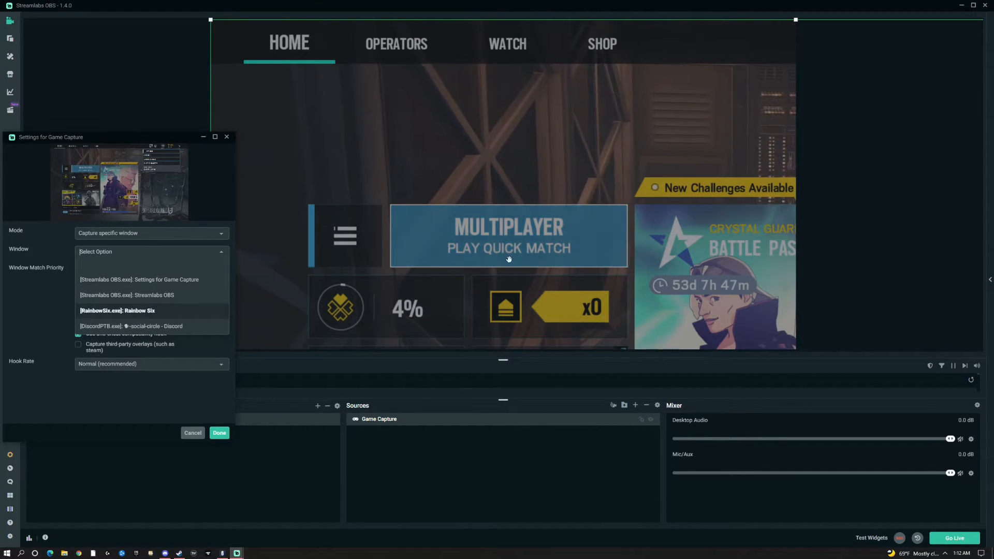
click(221, 435)
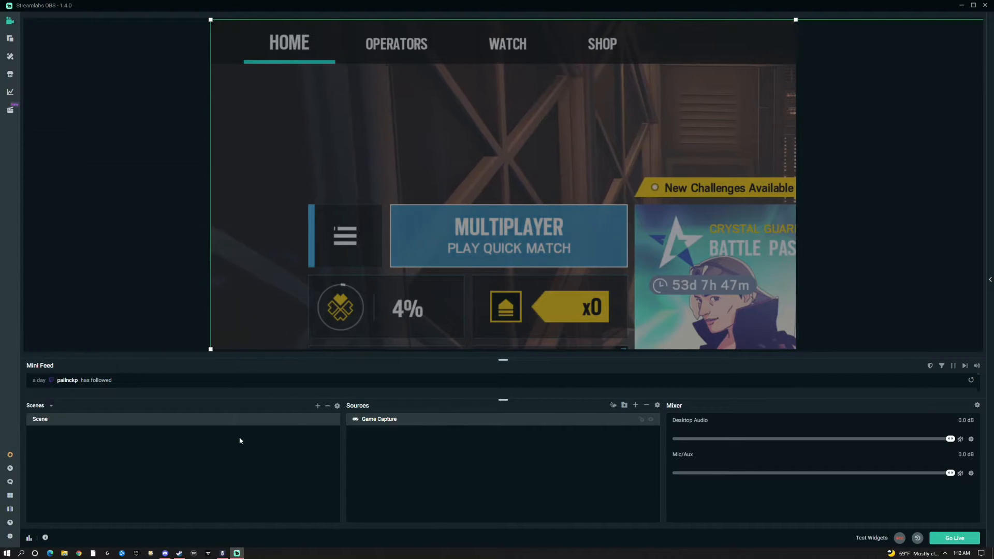
Transform the Game Capture source with Fit to Screen and deselect it.
right_click(445, 421)
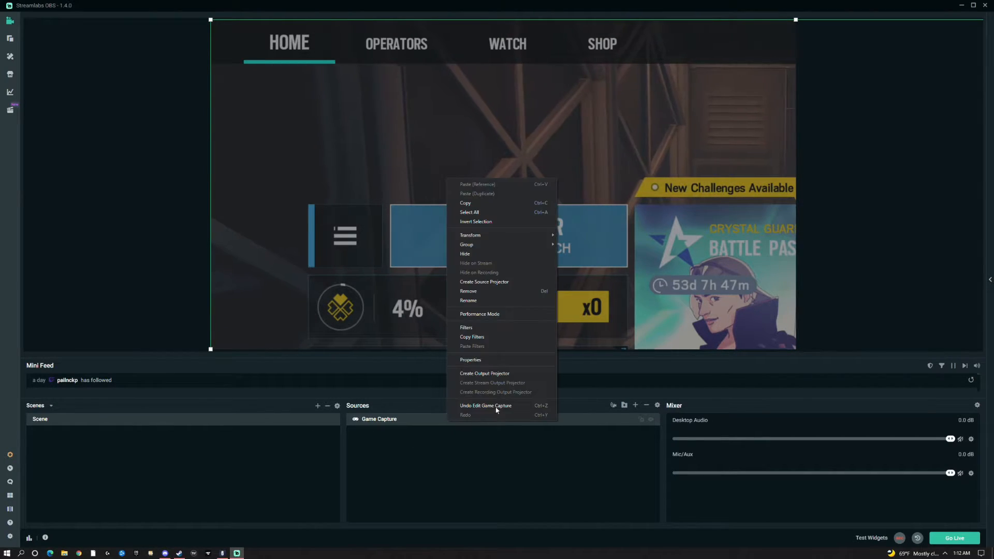
mouse_move(489, 235)
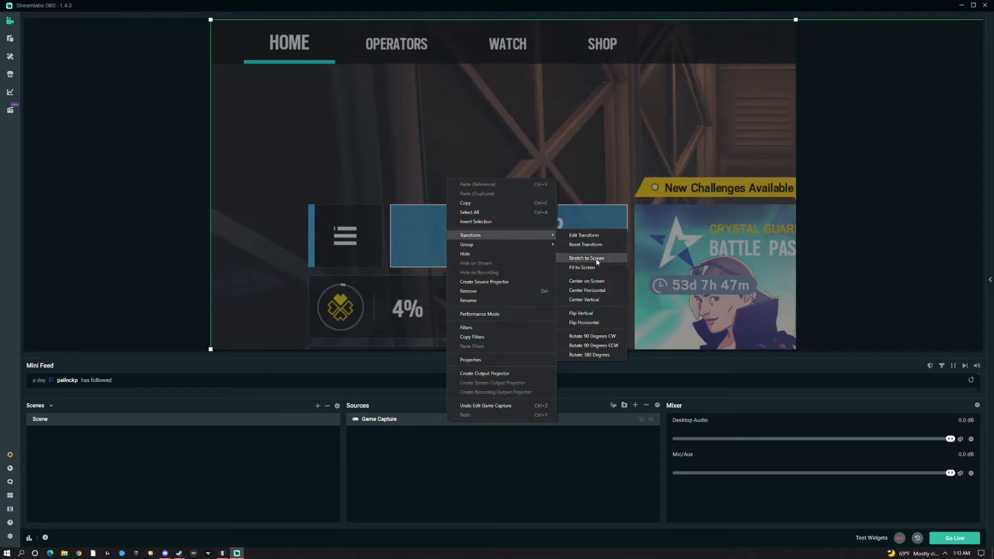
click(596, 266)
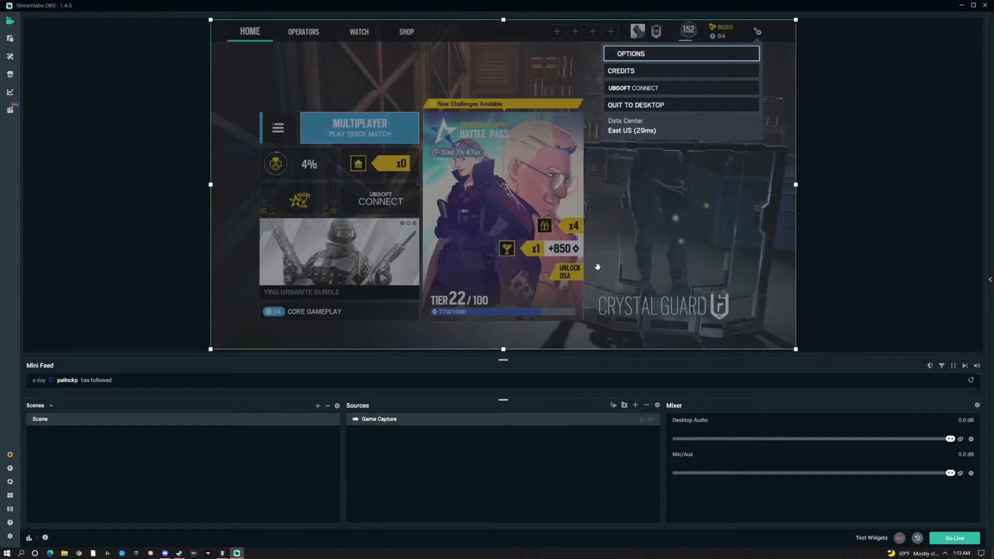
click(843, 302)
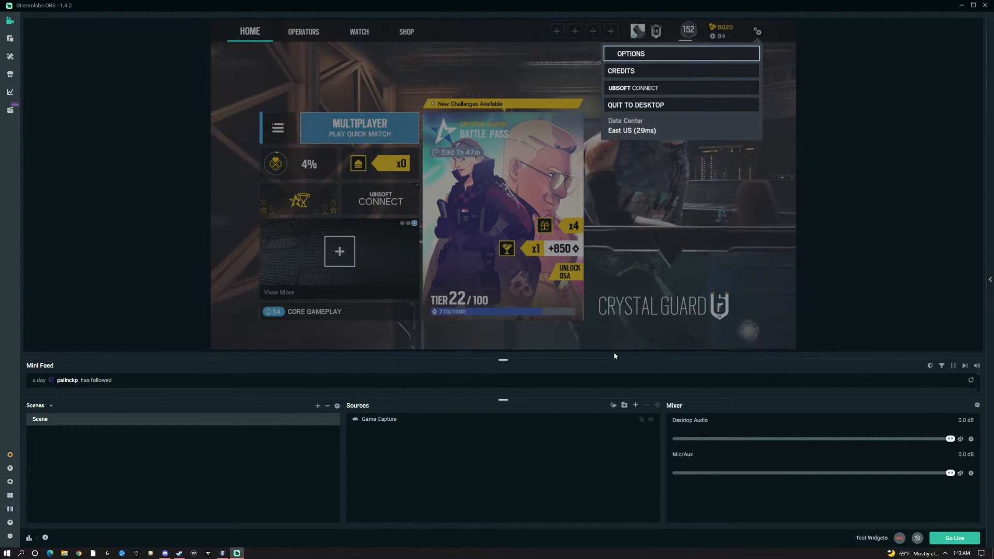
Add a Video Capture Device source to the scene under its default name.
click(635, 406)
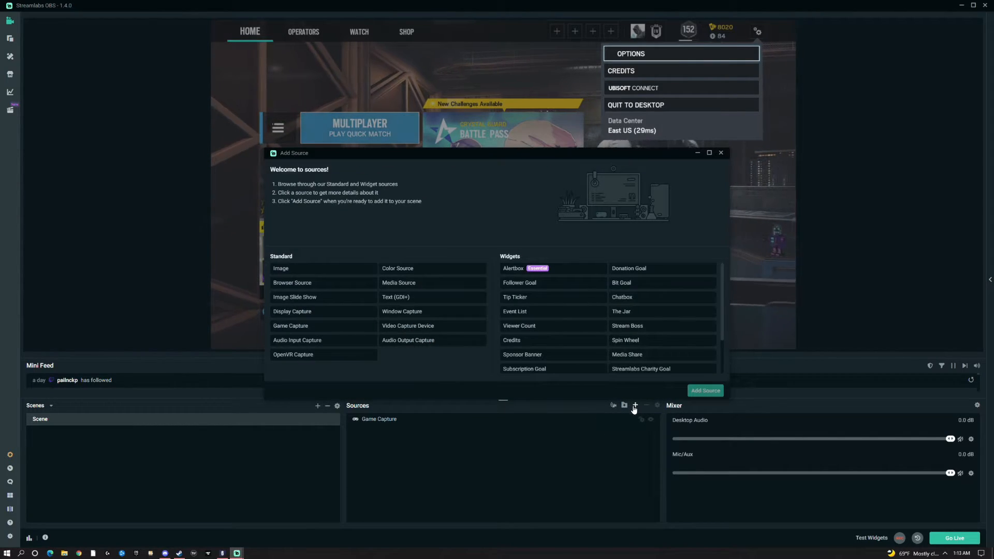
click(446, 328)
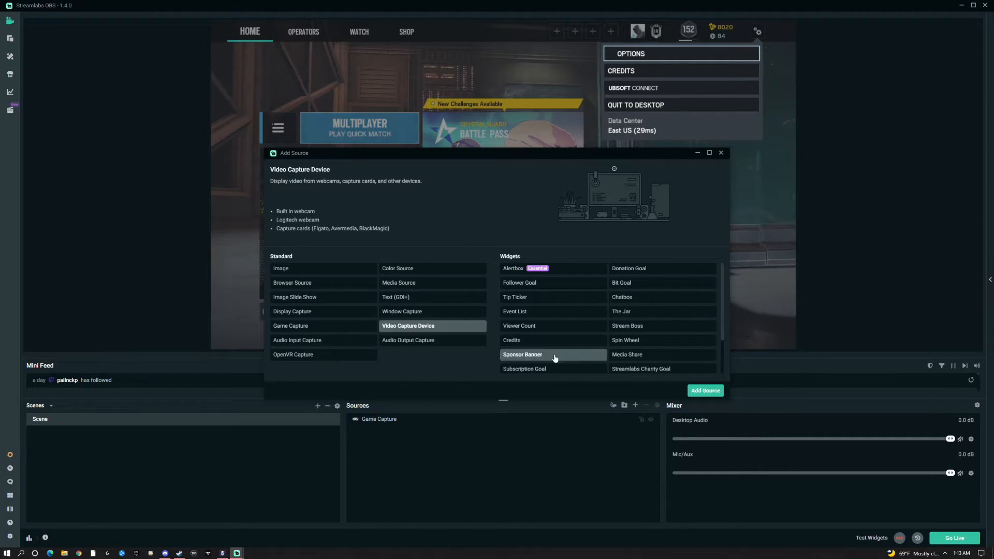
click(702, 391)
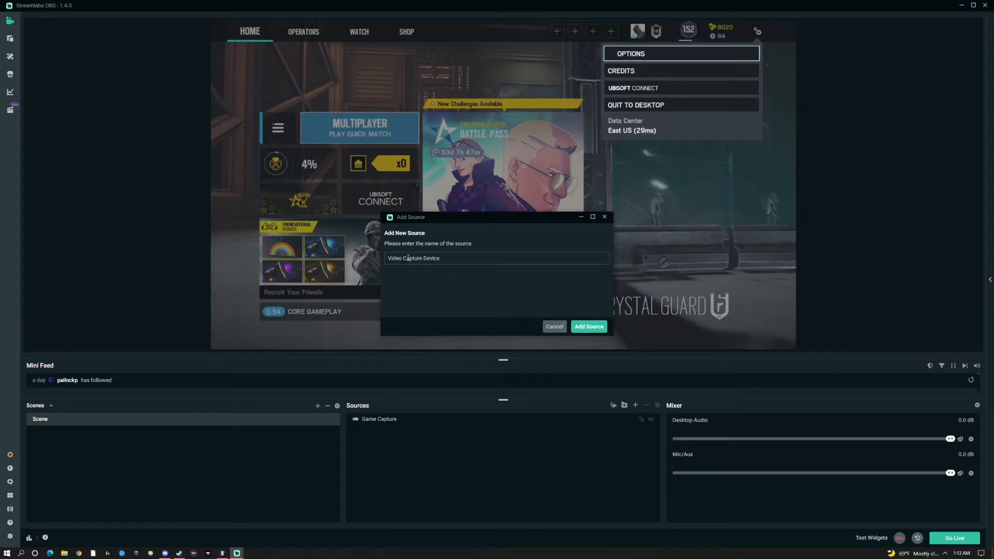
click(592, 328)
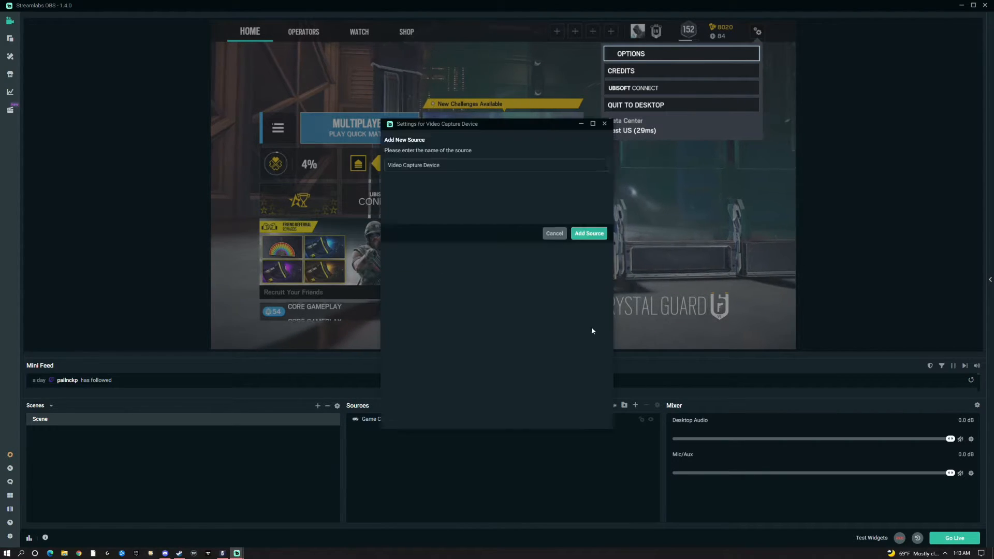
Compare the Elgato Game Capture HD and Logitech BRIO devices by switching the video source between them, ending on Elgato Game Capture HD.
click(518, 221)
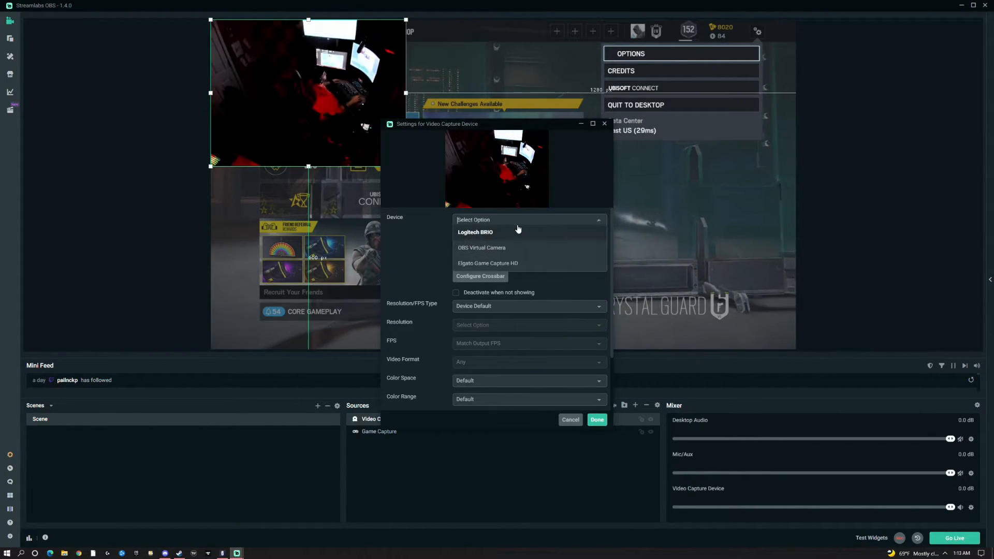
click(500, 266)
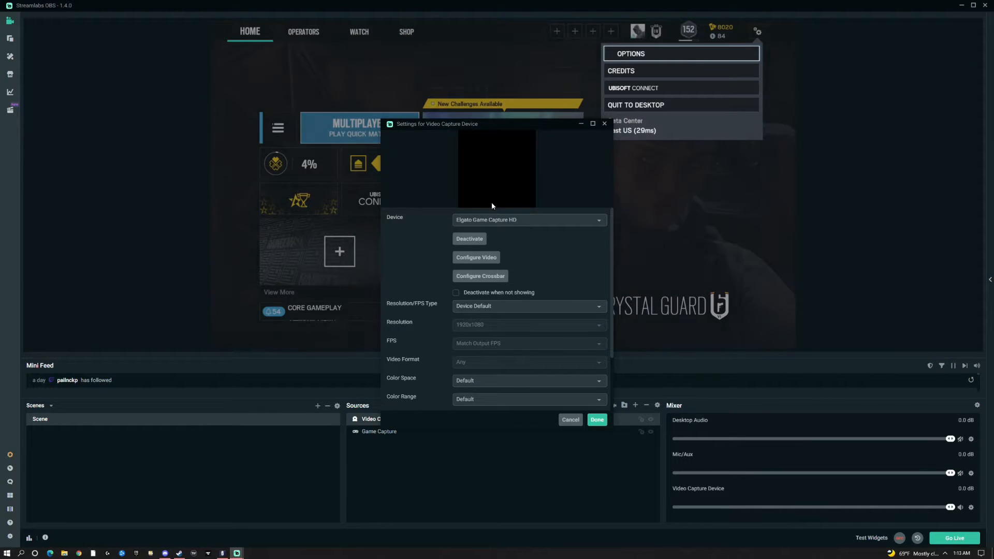
click(499, 223)
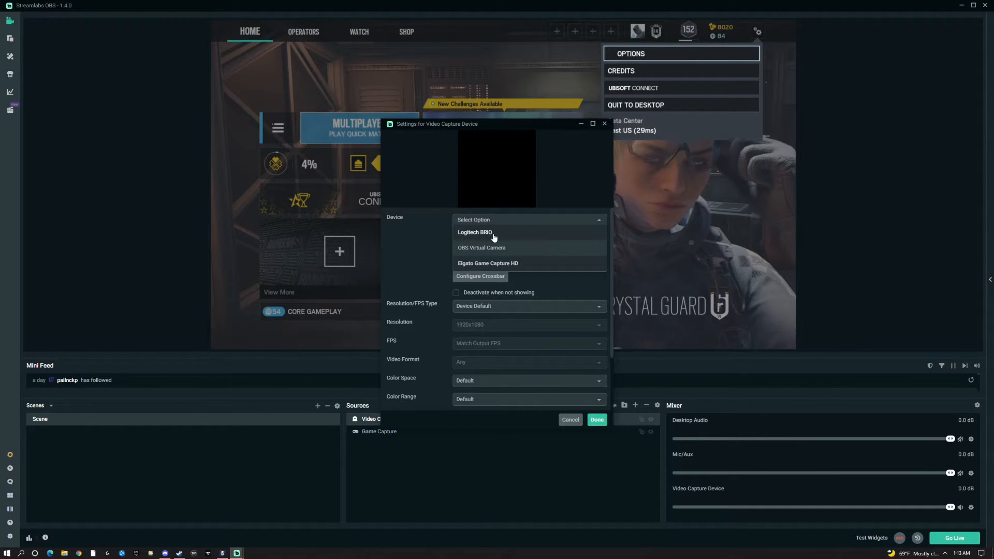
click(493, 237)
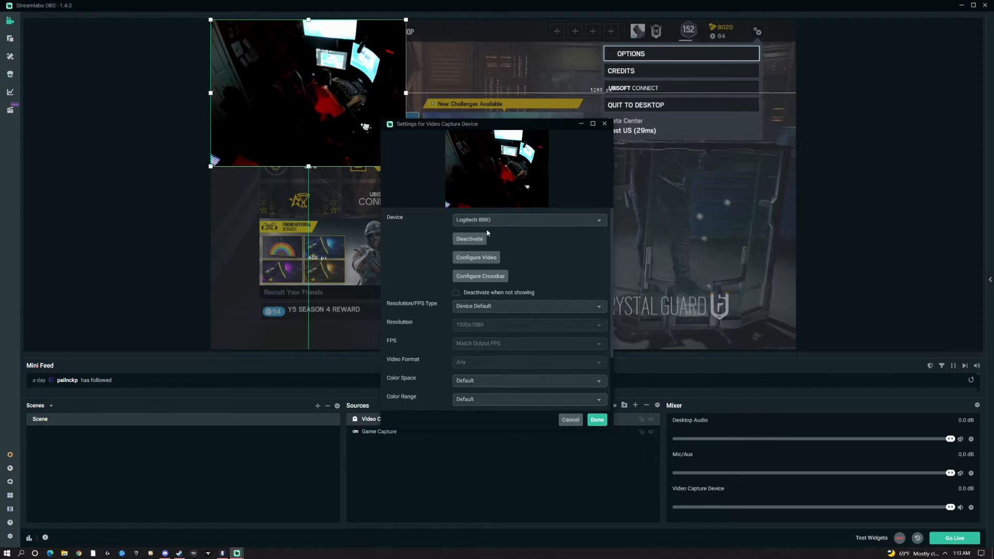
click(481, 222)
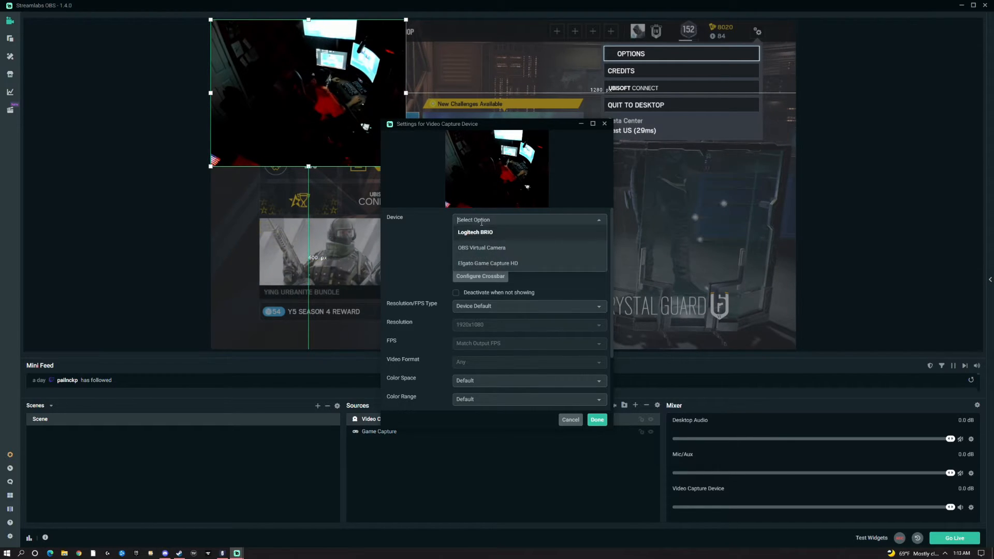
click(471, 264)
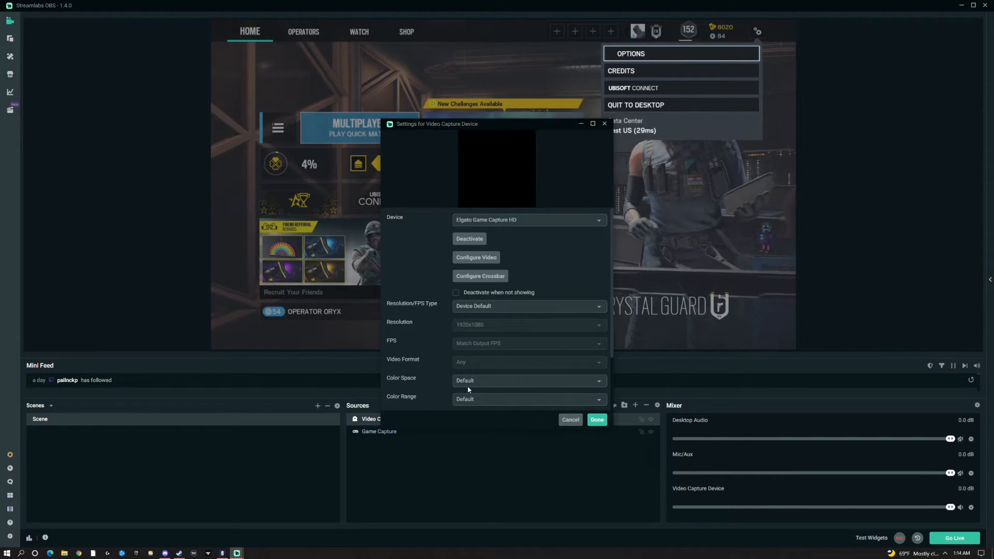
Set the video capture device to Logitech BRIO and accept the settings.
click(497, 220)
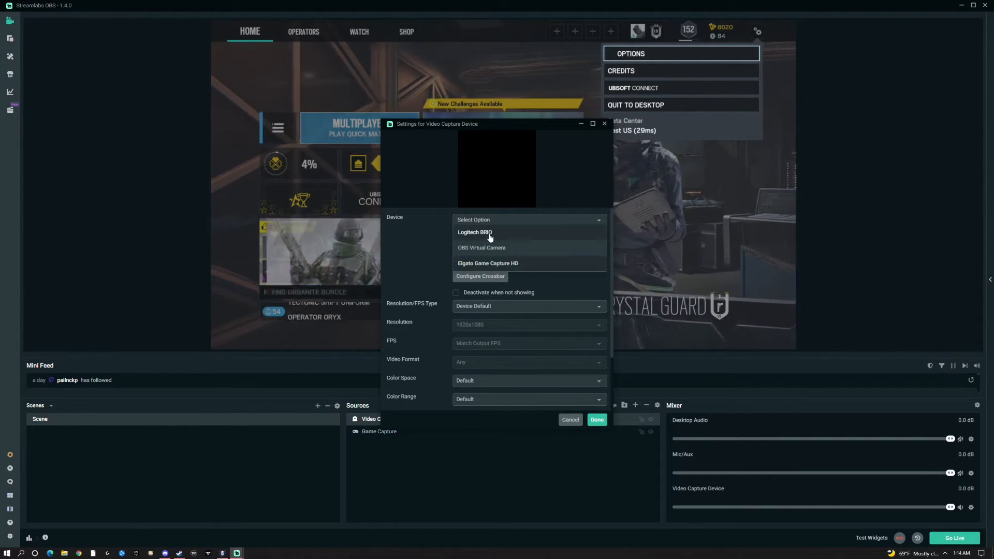
click(486, 240)
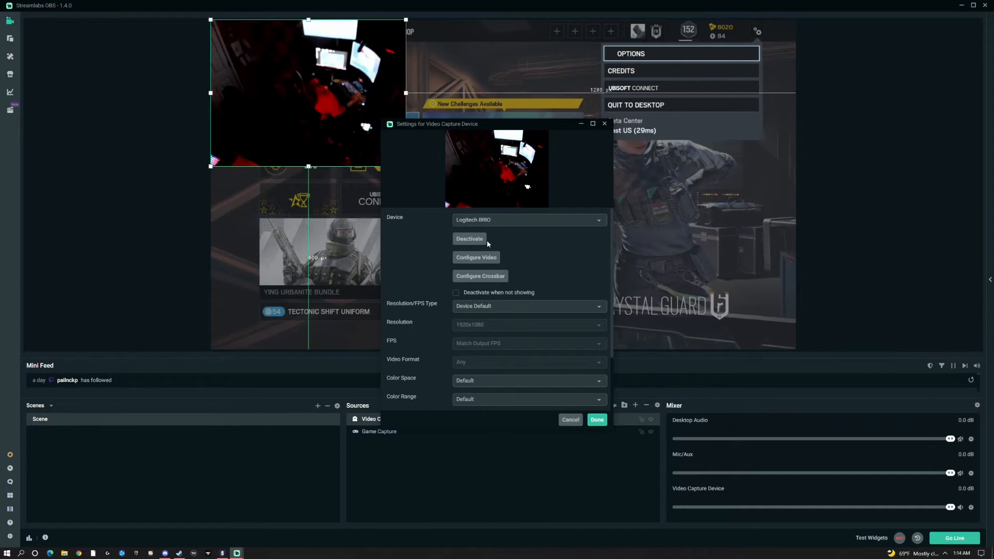
click(596, 420)
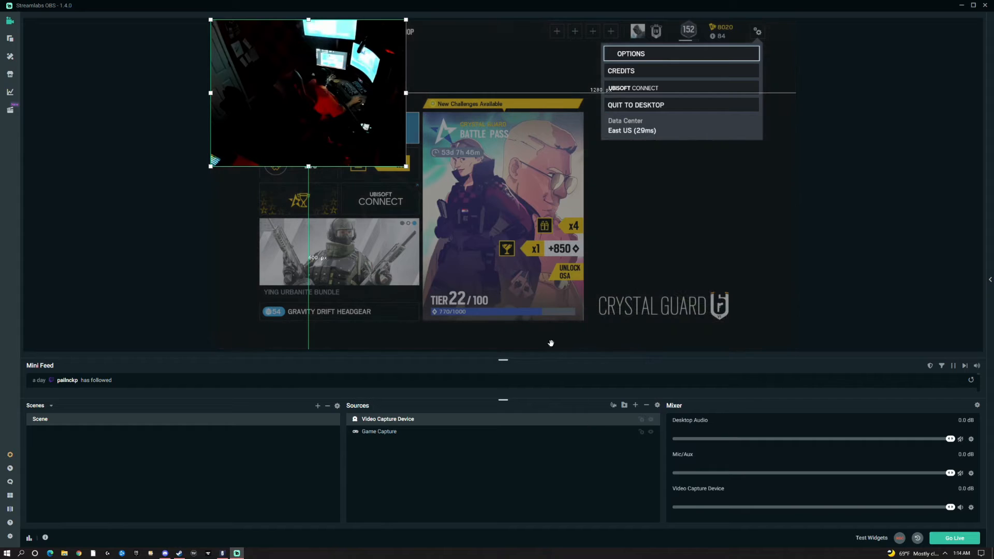
Apply Fit to Screen to the Video Capture Device source and enlarge the camera picture until it covers the canvas's full width.
right_click(436, 420)
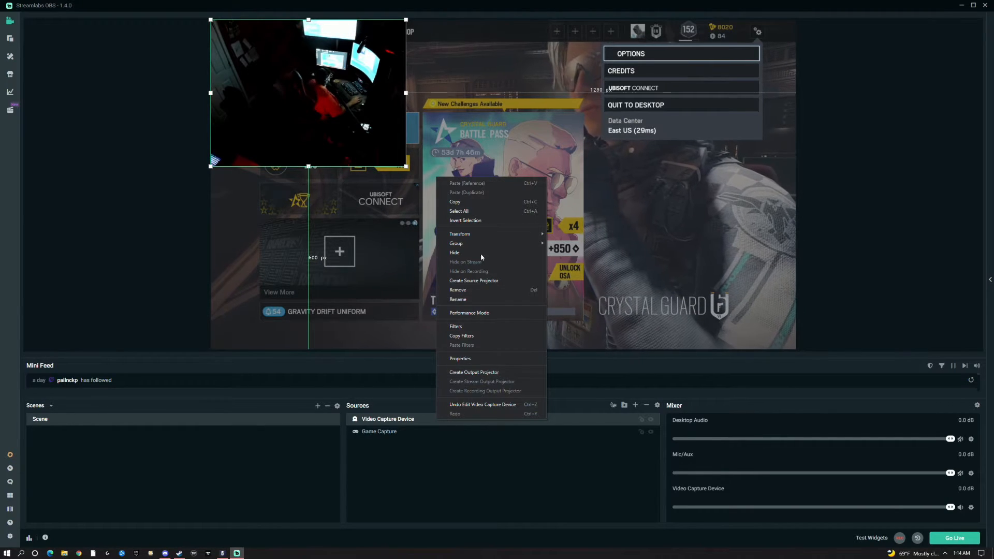
mouse_move(529, 234)
click(572, 266)
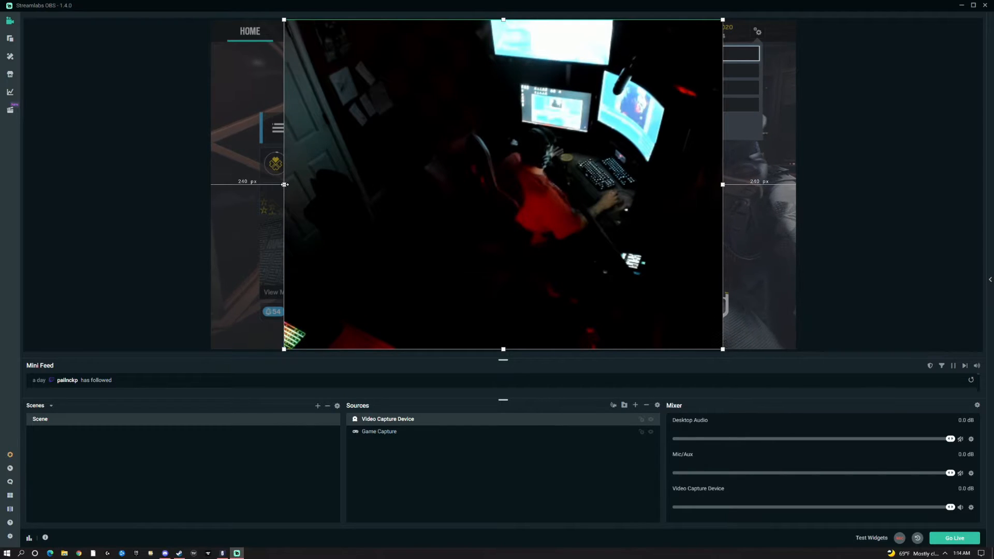
drag(284, 185, 211, 184)
drag(725, 187, 811, 186)
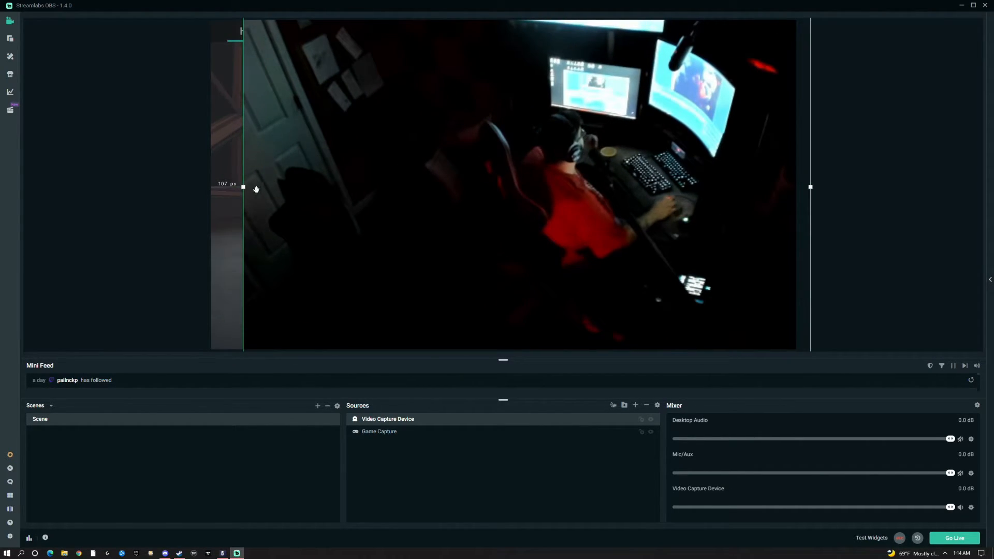
drag(242, 189, 207, 187)
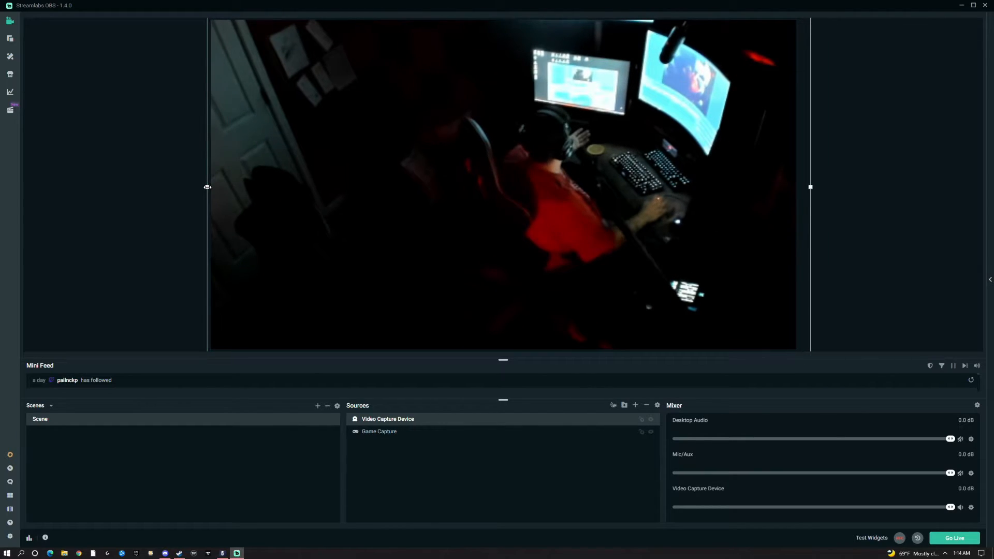
Remove the Video Capture Device source from the scene and confirm the removal.
right_click(545, 422)
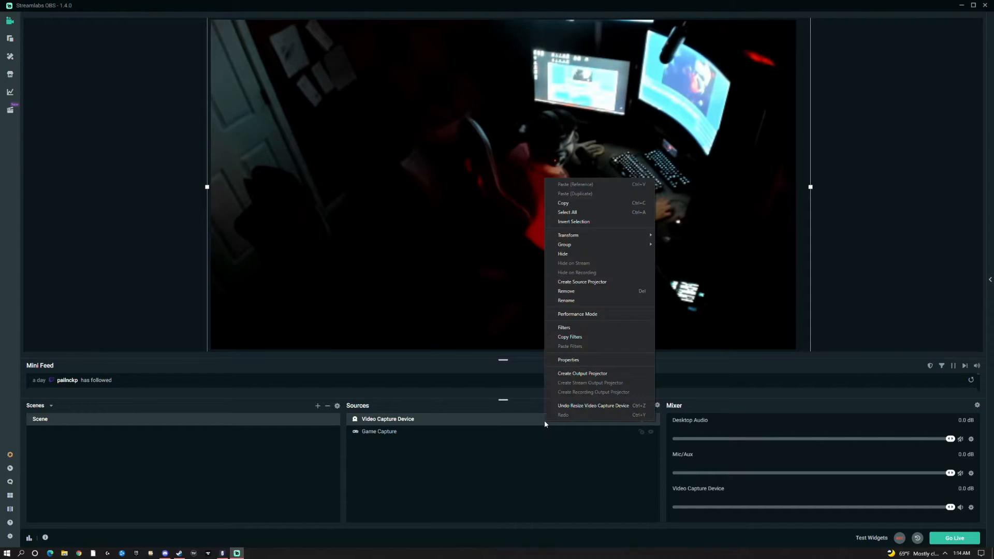
click(583, 292)
click(519, 279)
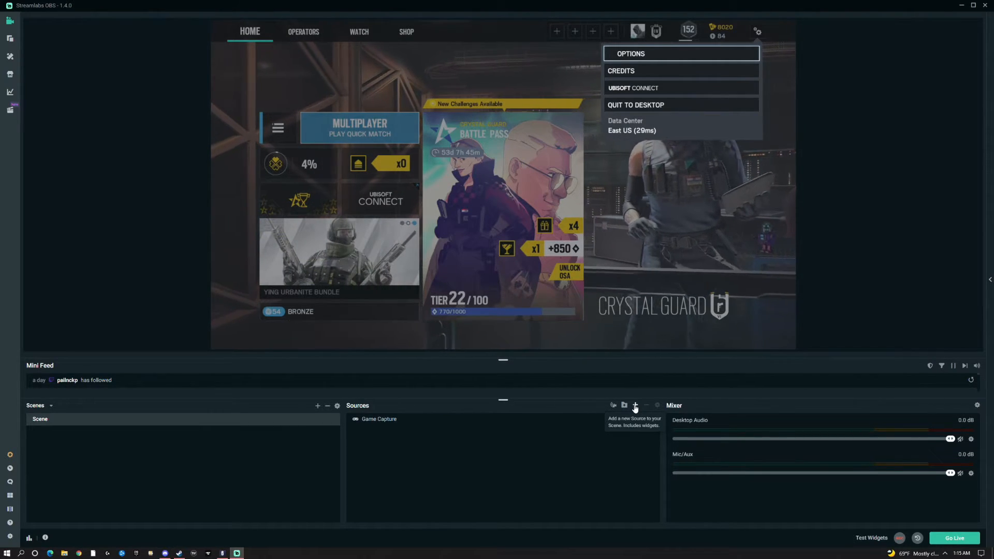
Add an Alertbox widget source to the scene under its default name and accept its default settings.
click(636, 406)
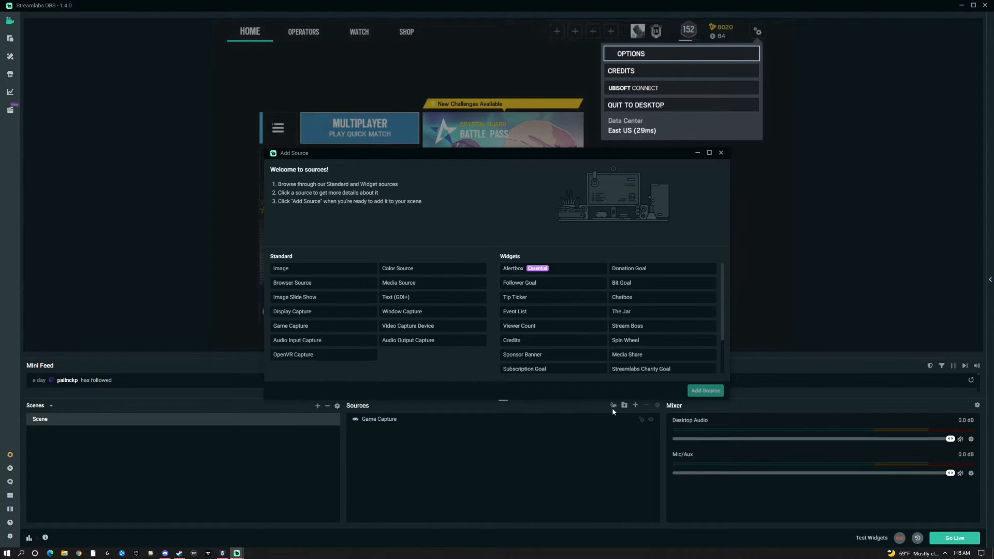
click(553, 275)
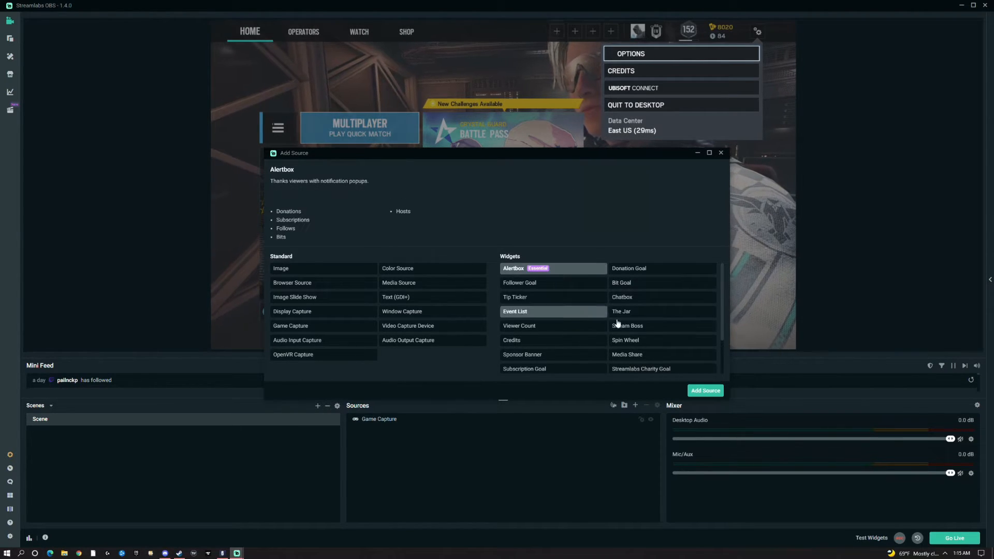
click(698, 392)
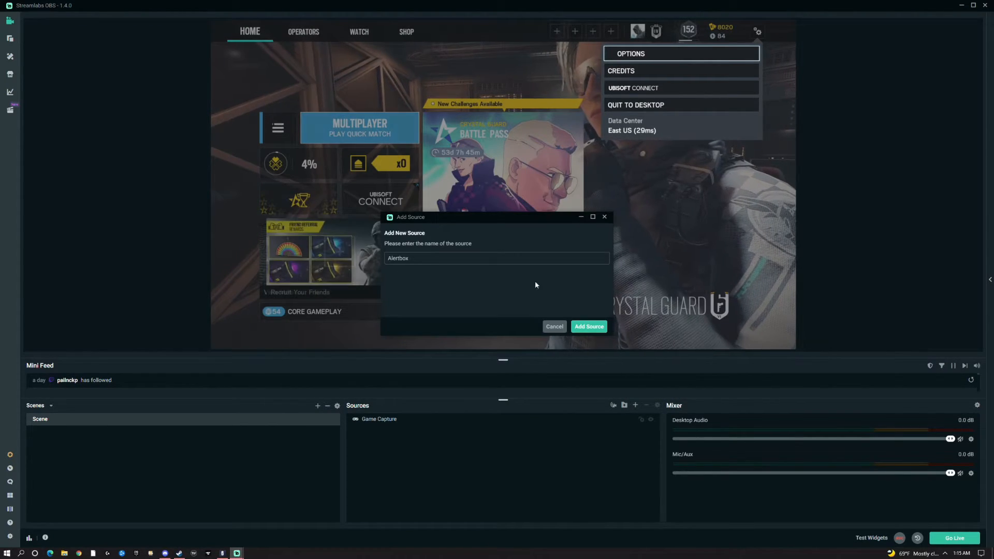
click(597, 325)
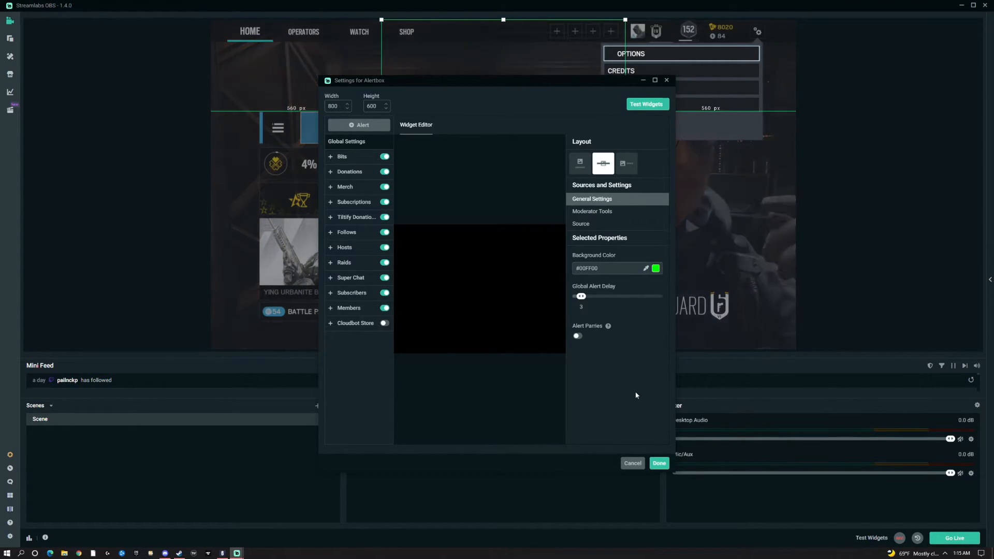
click(659, 463)
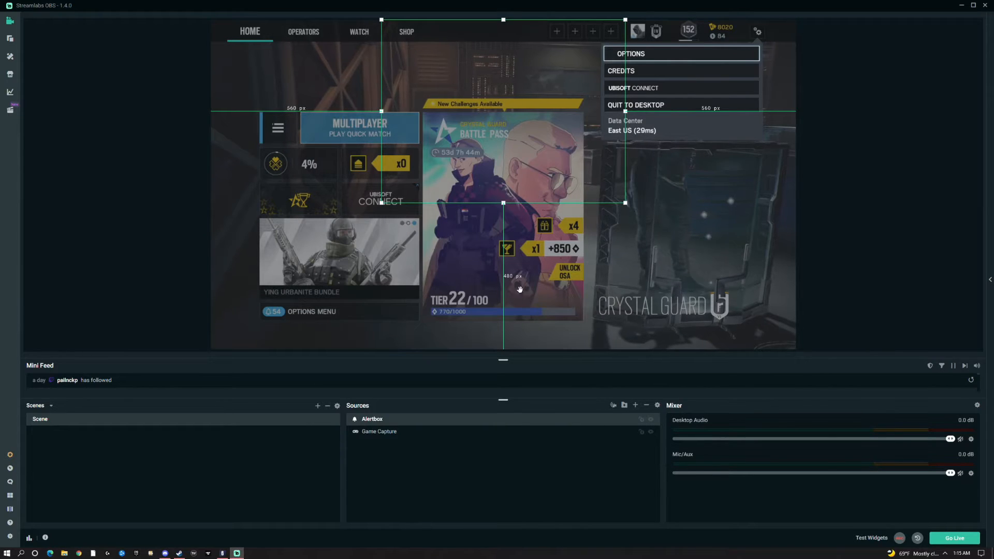
Enlarge the Alertbox, place it at the top centre of the canvas, and check its position with a test donation alert.
drag(489, 204, 466, 220)
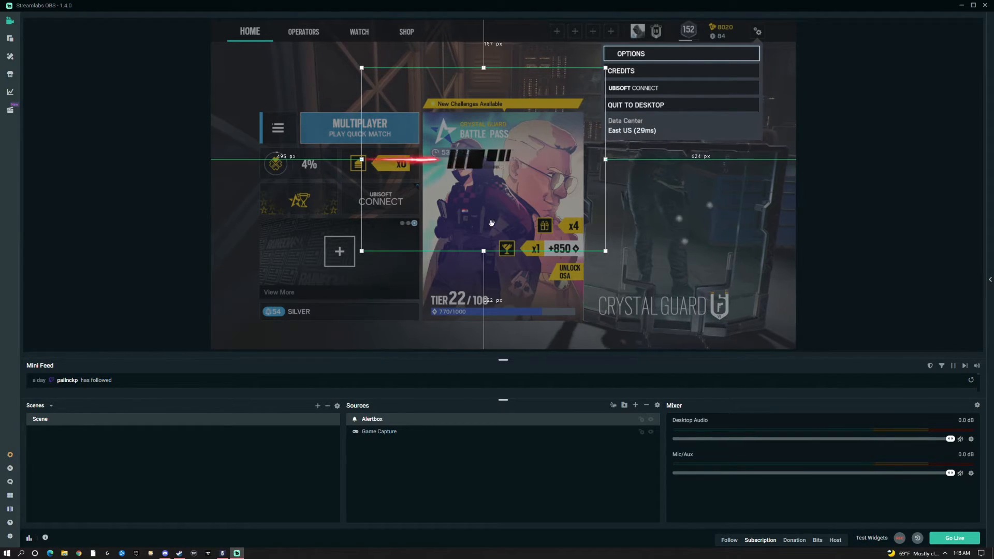
drag(361, 252, 298, 299)
drag(410, 311, 415, 311)
drag(437, 305, 480, 217)
drag(501, 171, 489, 113)
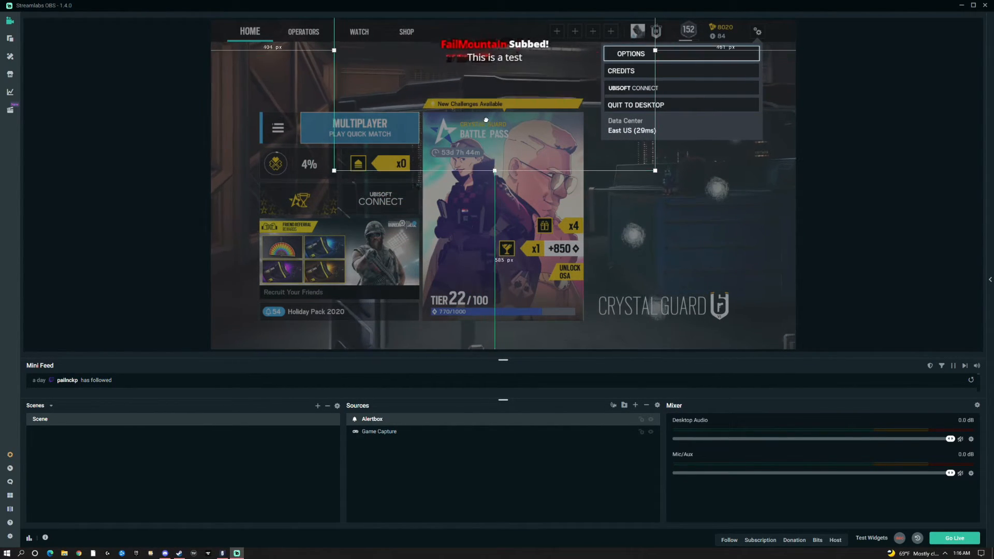
click(790, 541)
drag(486, 96, 485, 87)
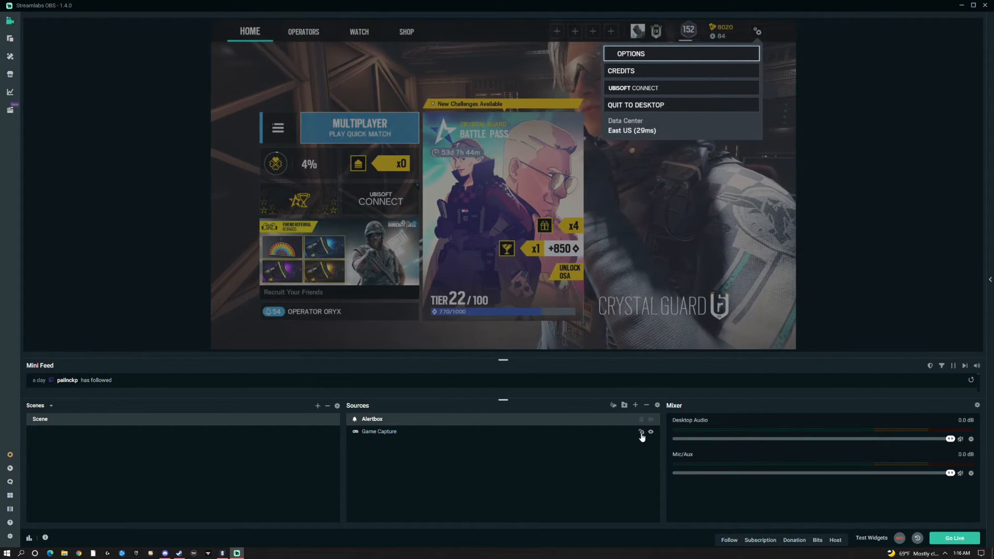
Lock the Game Capture source so it cannot be moved on the canvas.
click(641, 434)
click(474, 78)
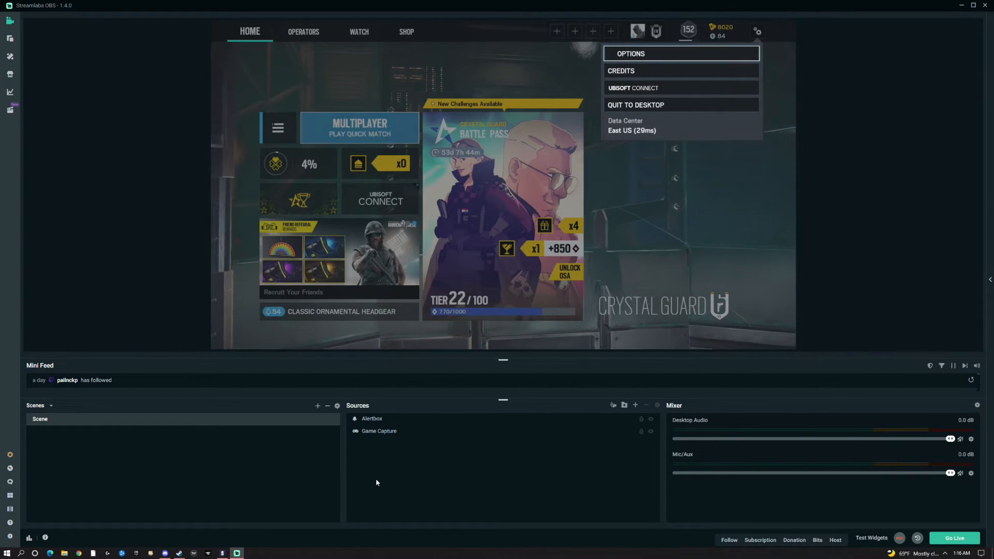
Move the Alertbox source below Game Capture in the source order.
click(633, 431)
click(444, 419)
drag(444, 424, 443, 439)
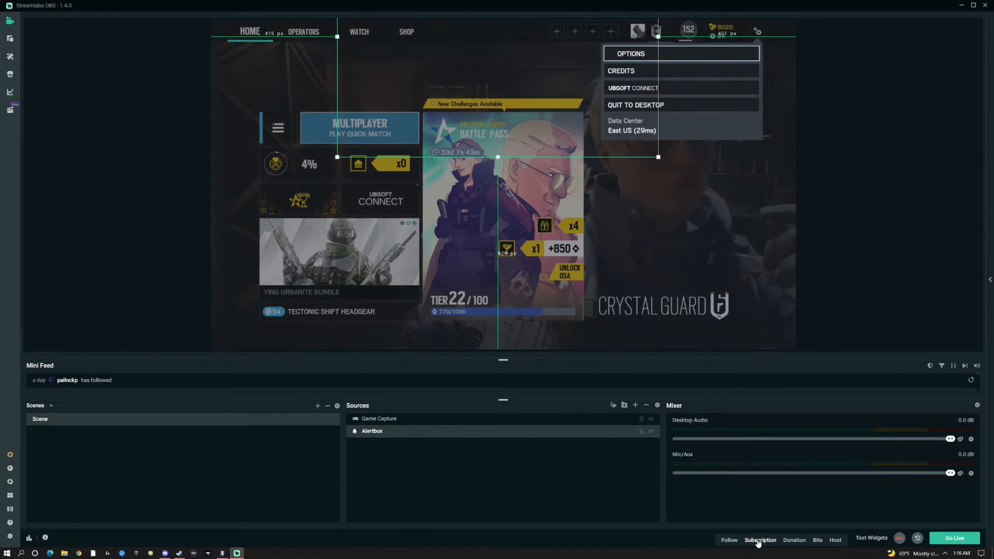
Place Game Capture beneath the Alertbox in the source order and lock the Alertbox source.
drag(618, 421, 593, 439)
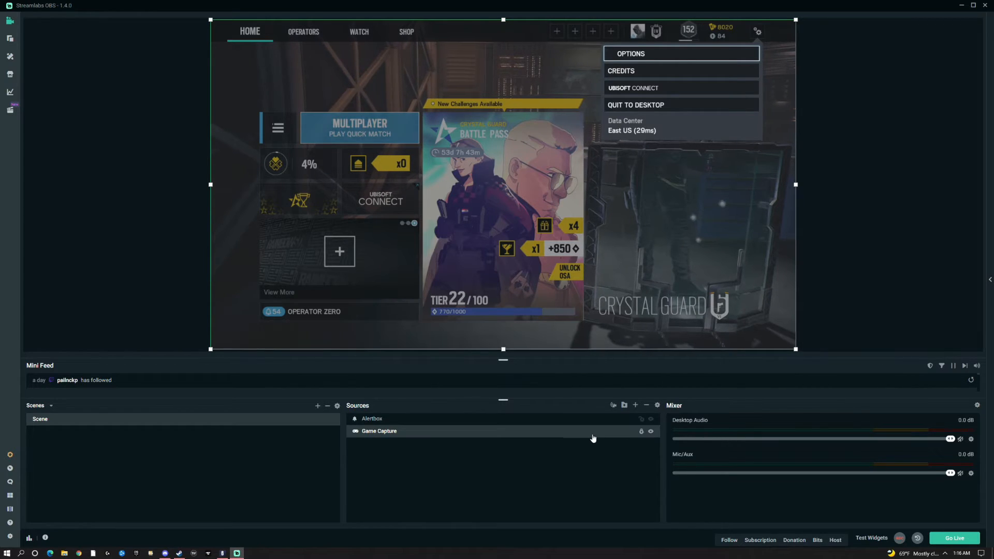
click(643, 422)
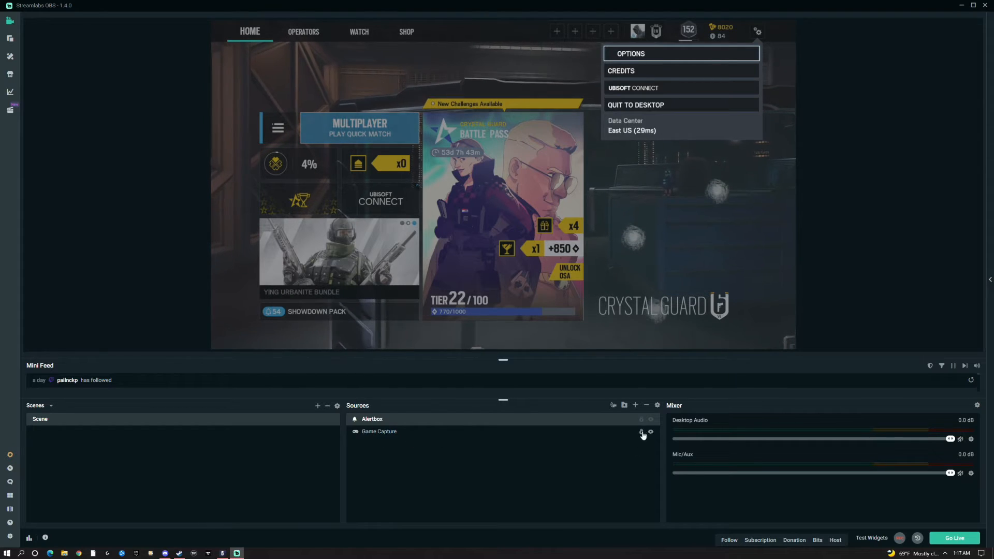
Add an Event List widget source to the scene under its default name.
click(636, 406)
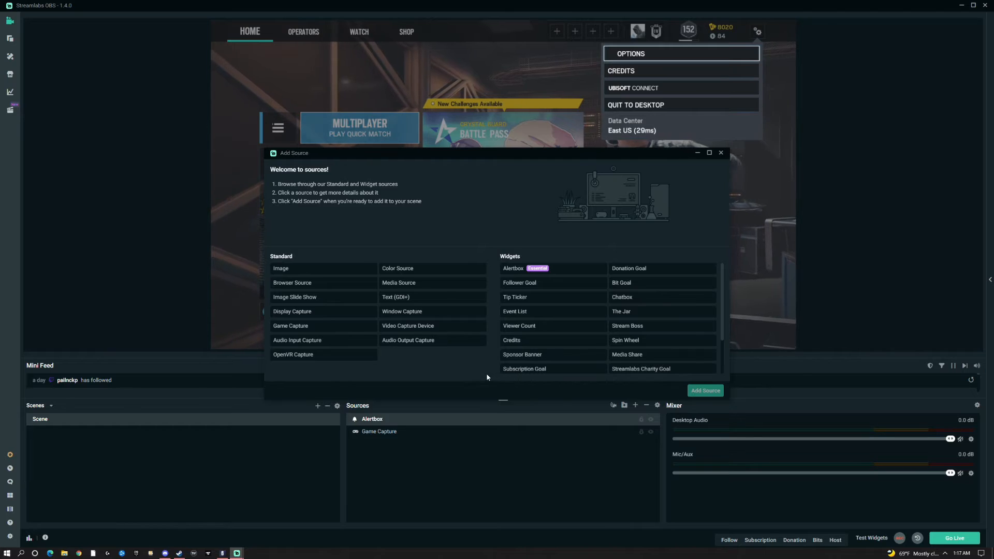
click(531, 317)
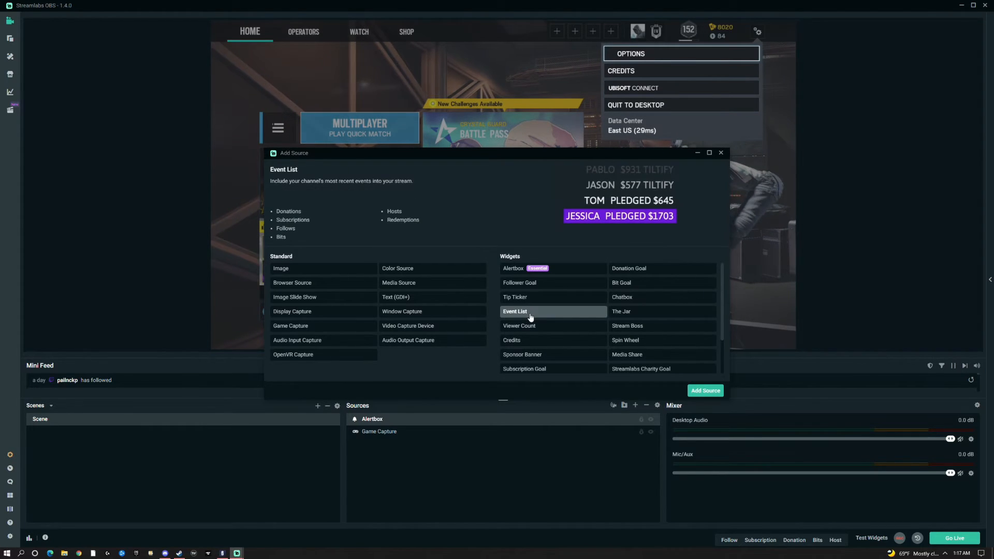
click(694, 392)
click(588, 326)
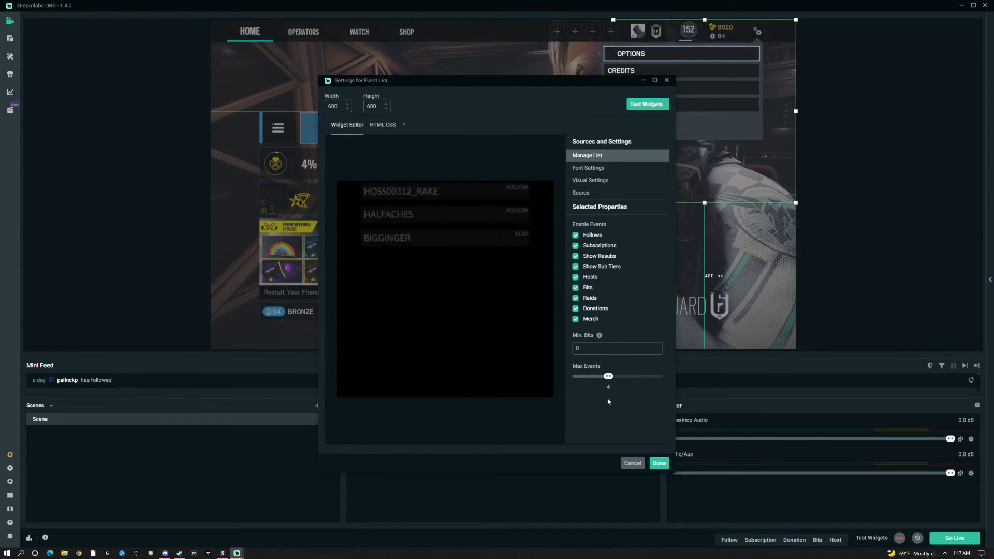
Review the Event List's font and visual settings and accept them unchanged.
click(597, 170)
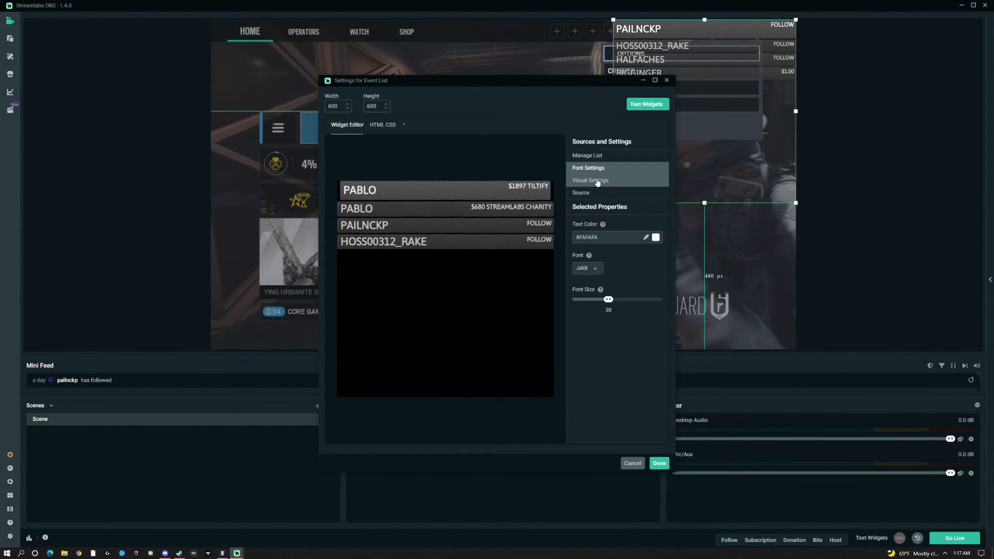
click(599, 182)
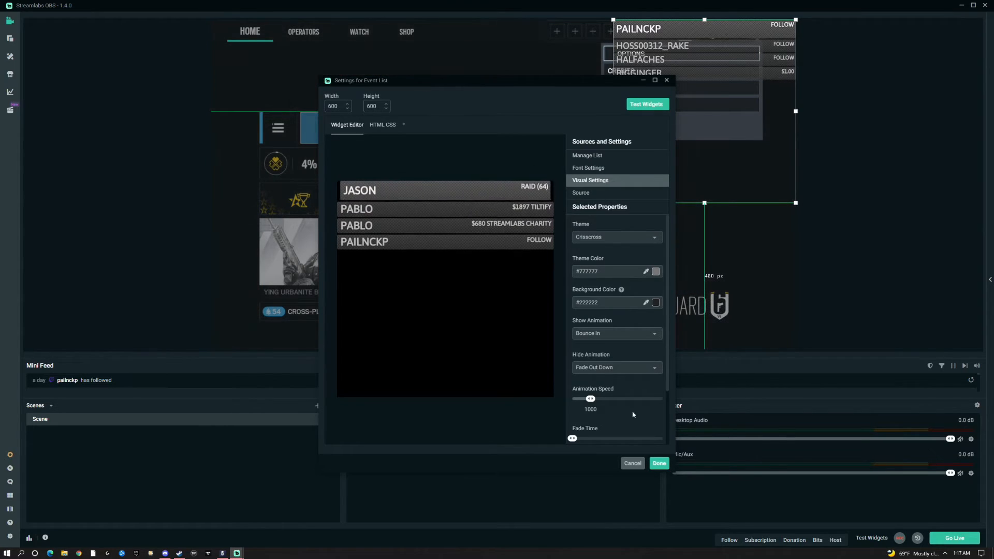
click(660, 463)
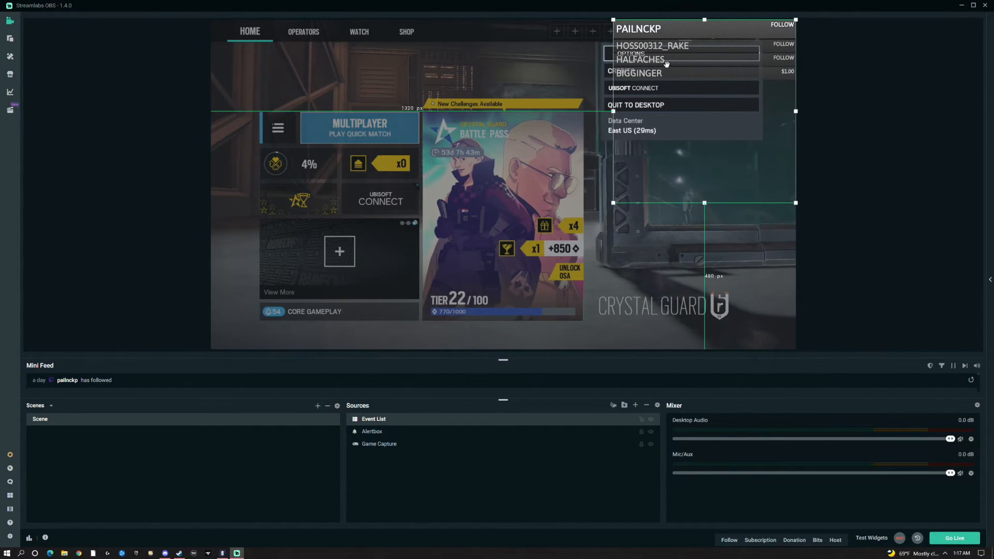
Shrink the Event List and place it in the lower-right corner of the canvas.
drag(667, 63, 744, 329)
click(831, 262)
click(759, 298)
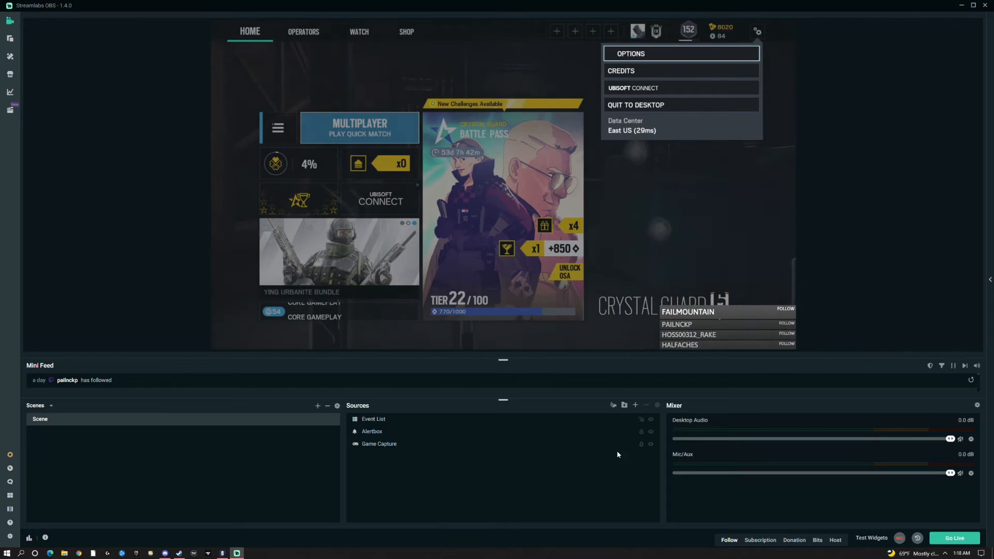
Add a Video Capture Device source named webcam and accept its settings with Logitech BRIO as the device.
click(635, 406)
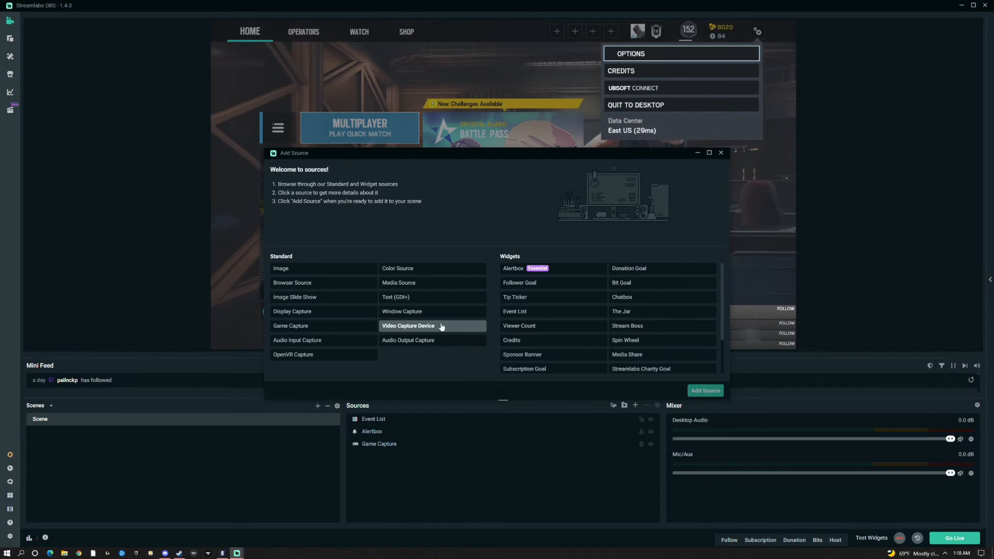
click(440, 326)
click(694, 390)
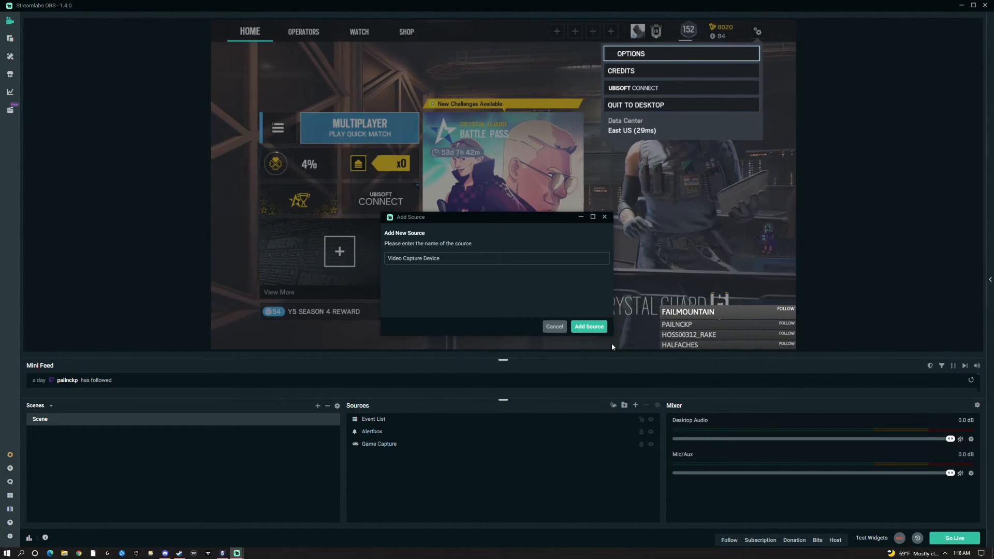
drag(450, 258, 339, 253)
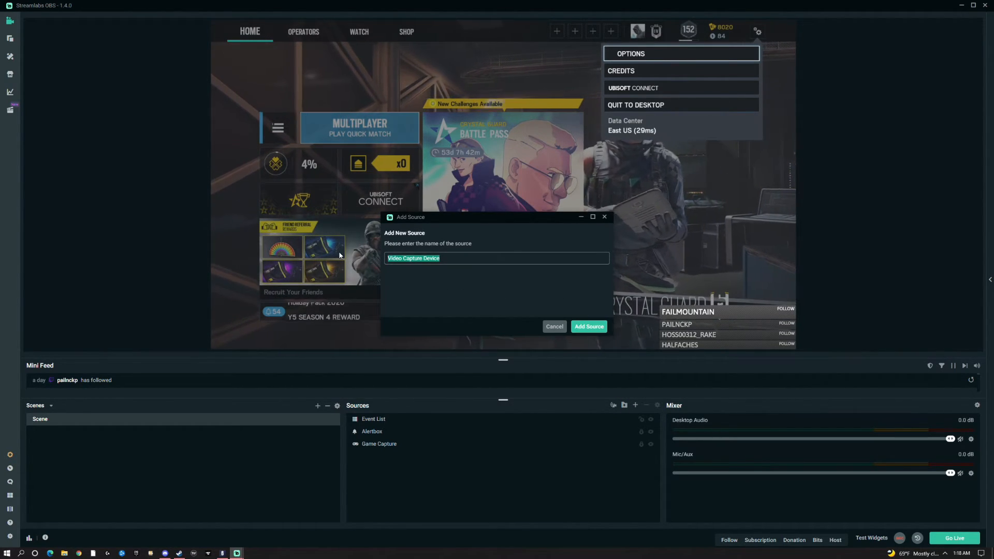
text(webcam)
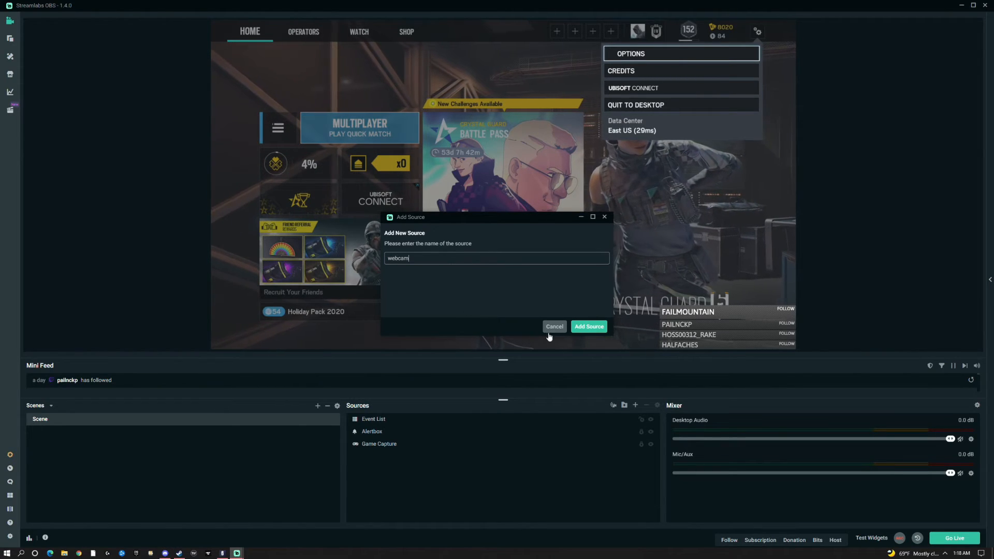
click(581, 331)
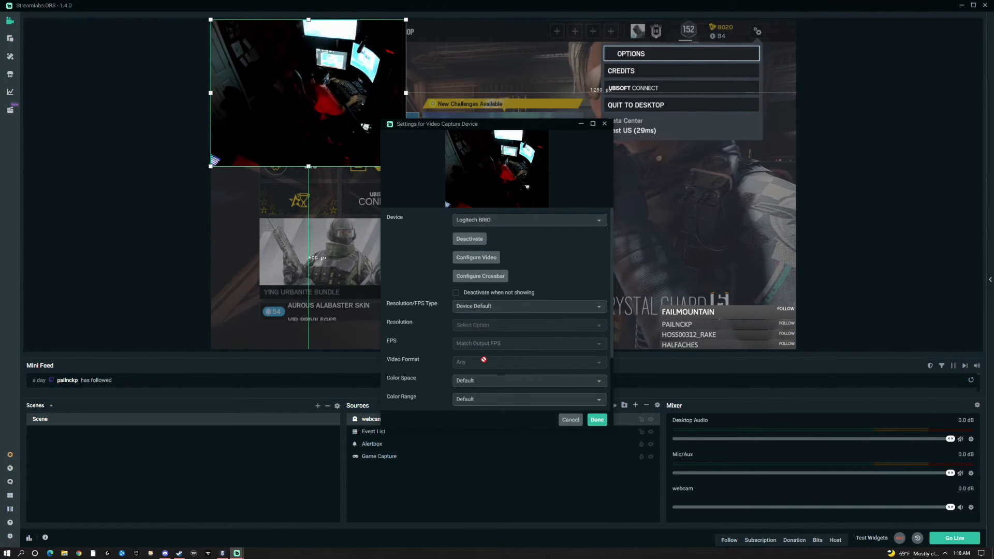
click(596, 421)
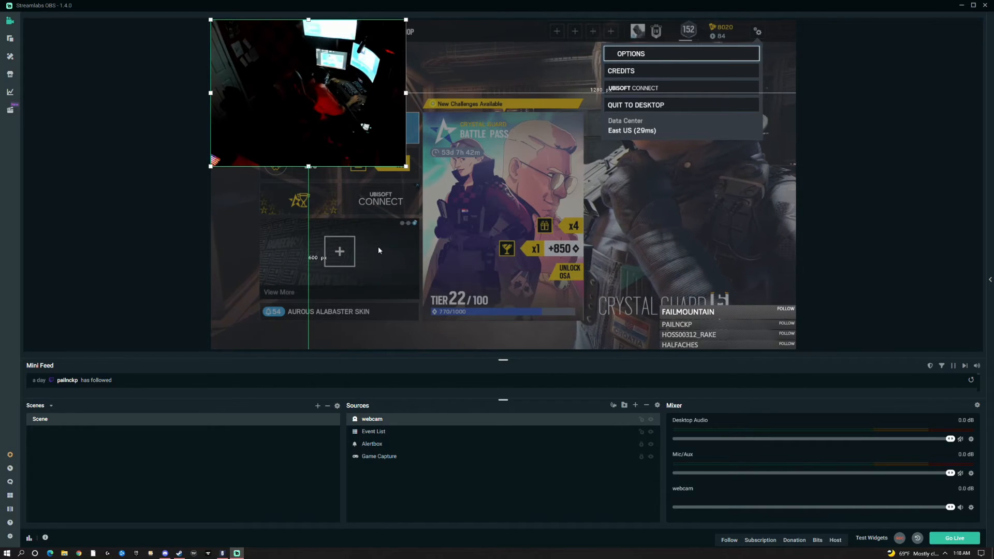
Move the webcam picture to the lower-left area of the canvas and enlarge it.
drag(303, 105, 549, 155)
drag(611, 175, 351, 247)
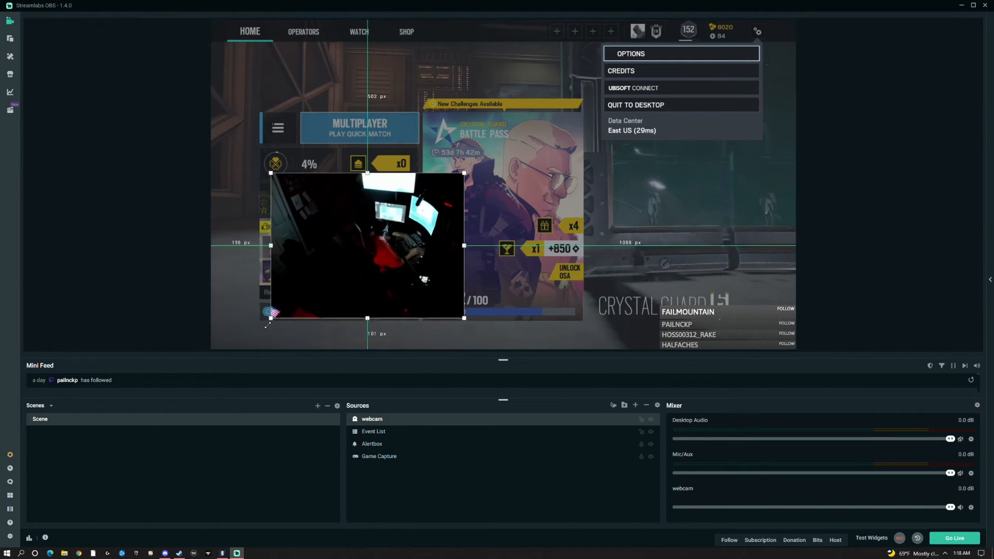
drag(268, 321, 240, 350)
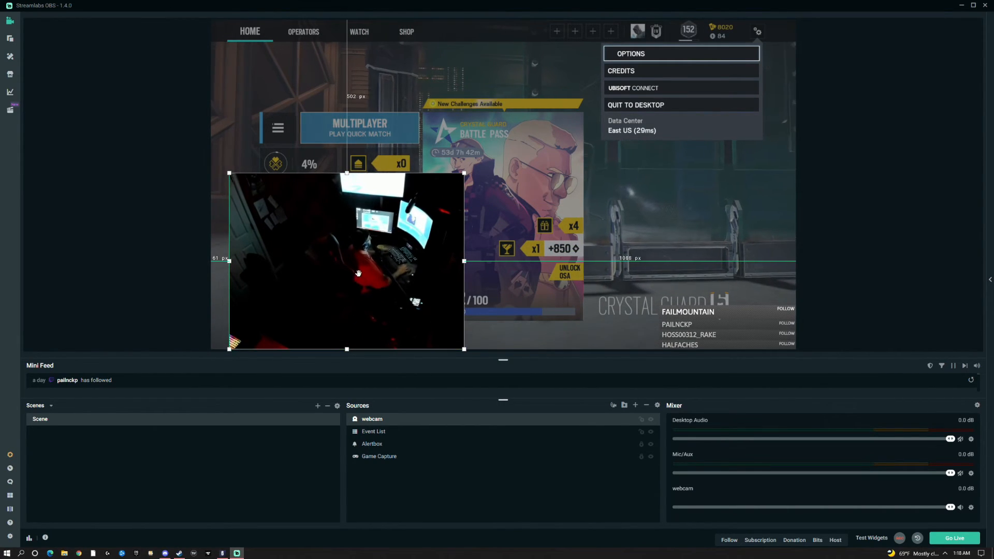
drag(358, 272, 370, 245)
drag(241, 319, 228, 329)
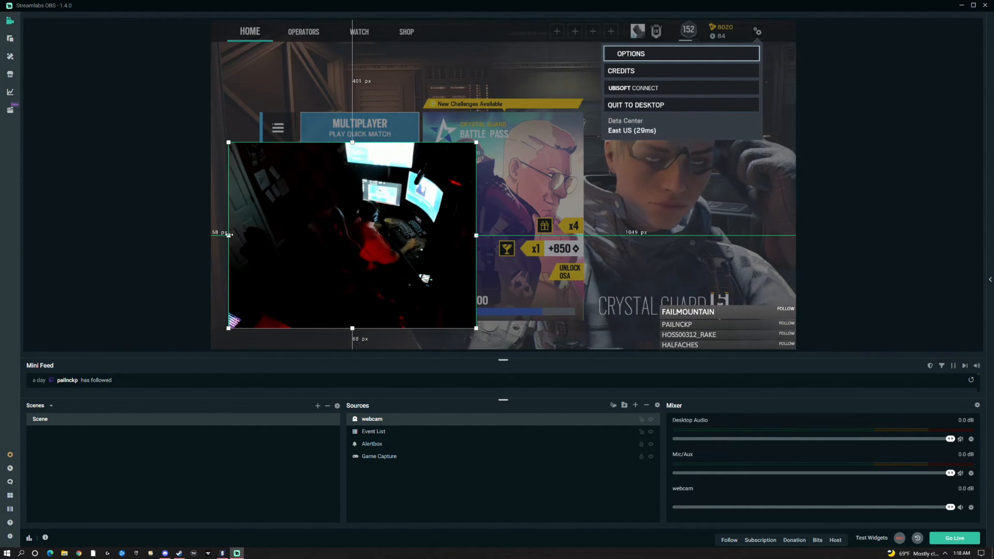
Crop the webcam picture on all four sides, place it in the canvas's lower-left corner, and trigger a test subscription alert.
drag(229, 234, 316, 235)
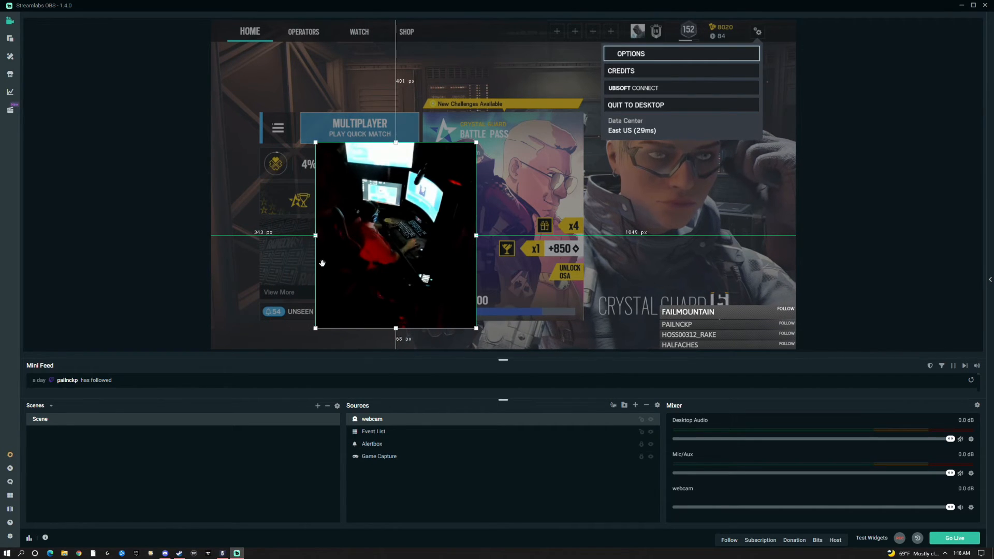
drag(397, 144, 397, 197)
drag(477, 264, 443, 264)
drag(381, 328, 381, 280)
drag(397, 228, 294, 298)
click(376, 279)
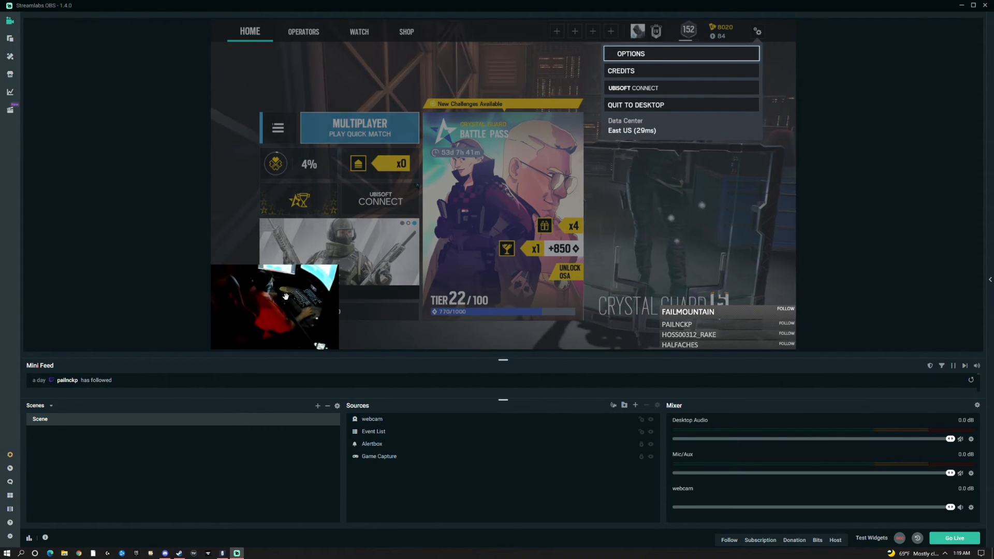
click(759, 541)
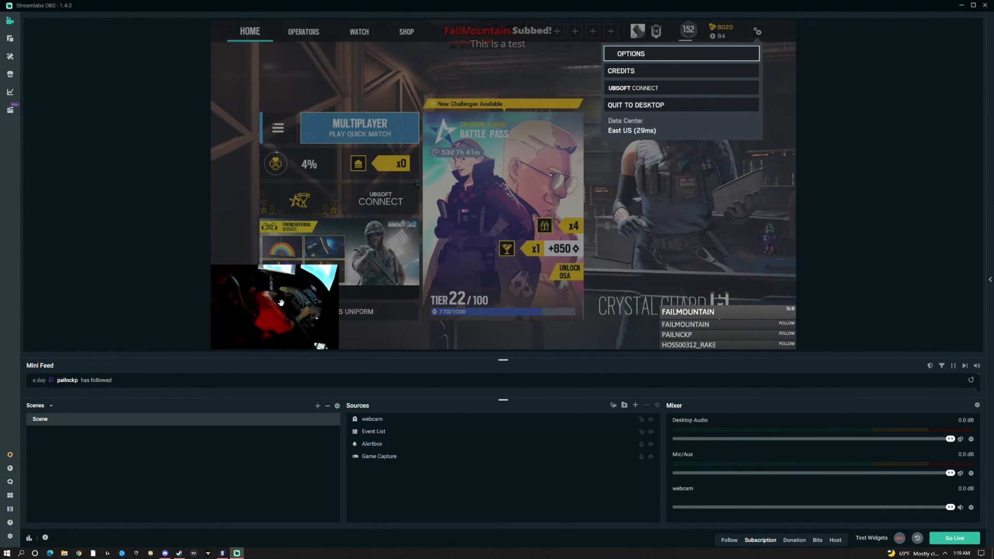
Lock and hide the Event List and webcam sources.
click(642, 433)
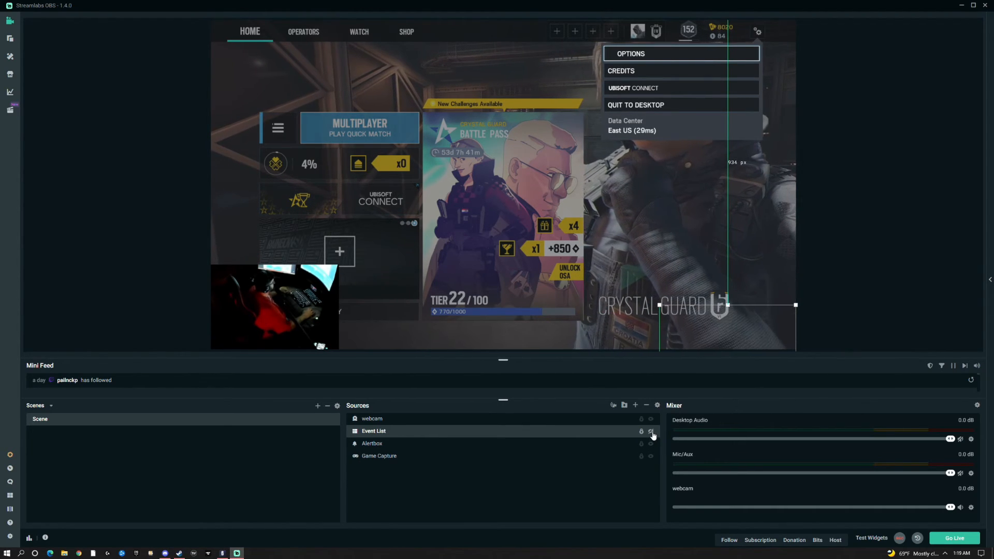
click(652, 420)
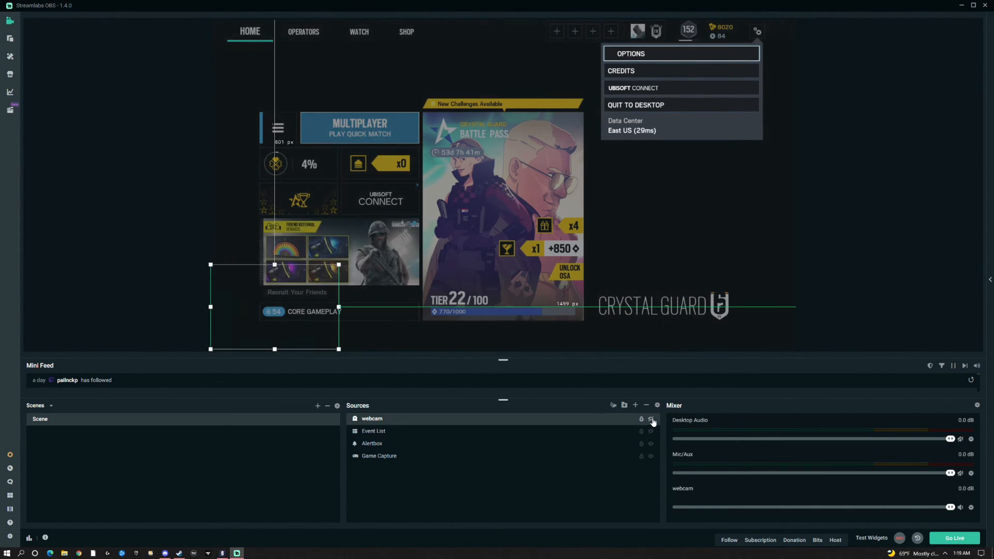